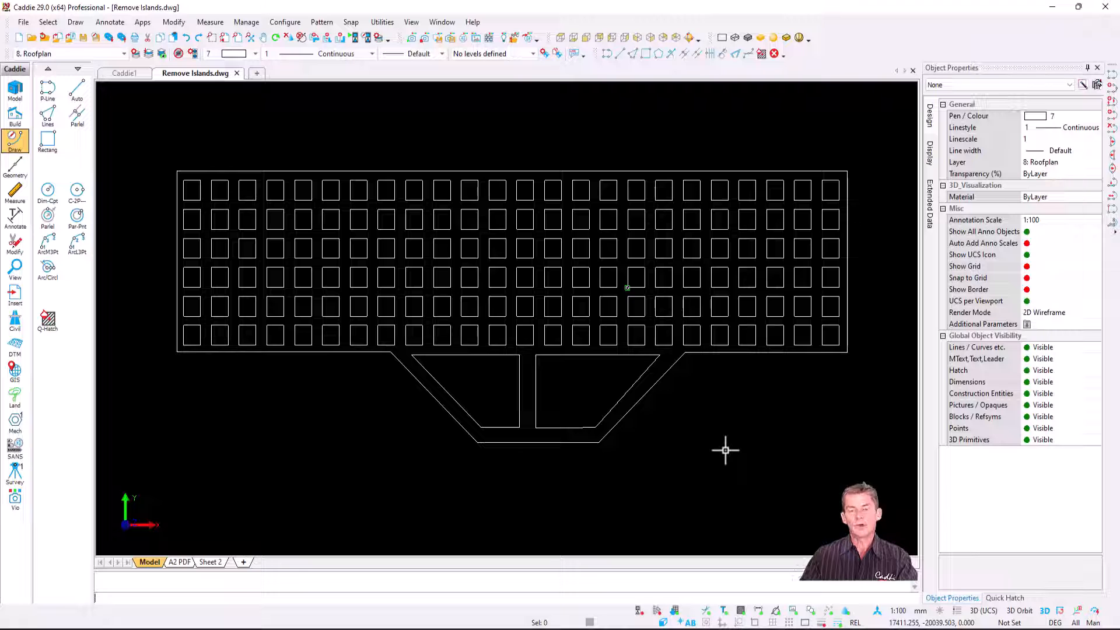
Step: Inspect the properties of one small square, and fill the roof plan outline with the solid red hatch
left_click(587, 285)
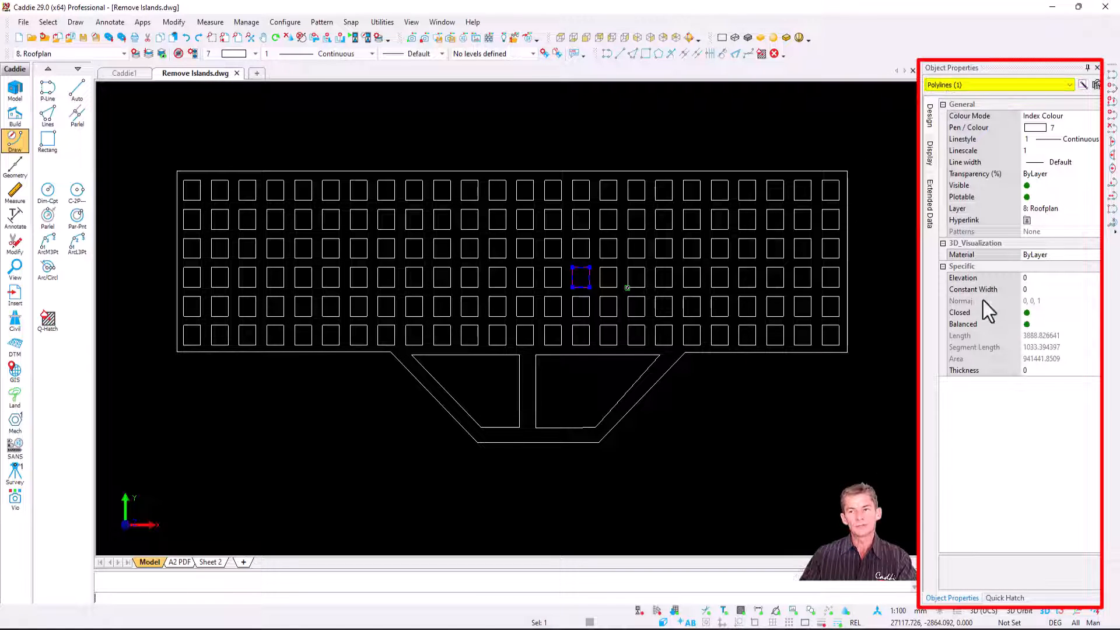
key("Escape")
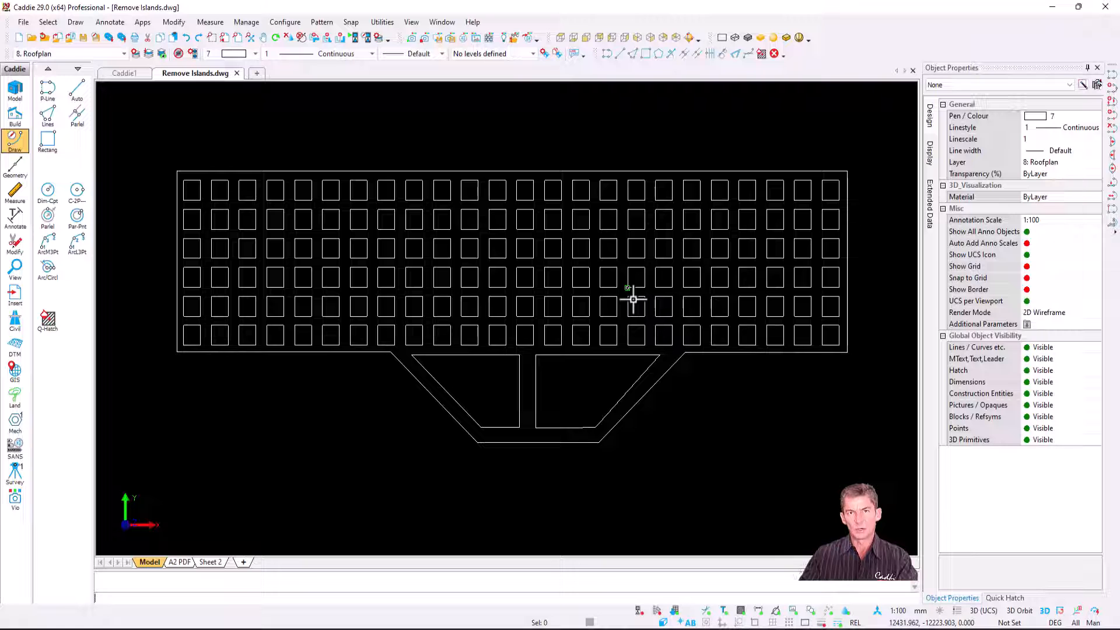
left_click(1005, 599)
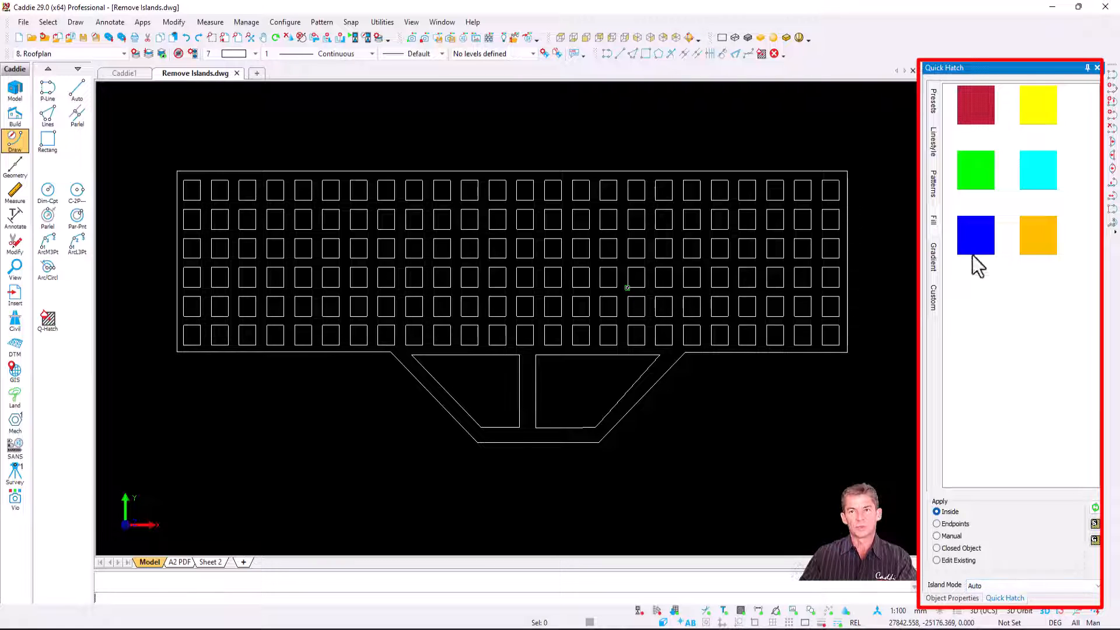
mouse_move(978, 97)
left_mouse_down()
mouse_move(513, 404)
mouse_move(526, 415)
left_mouse_up()
key("Escape")
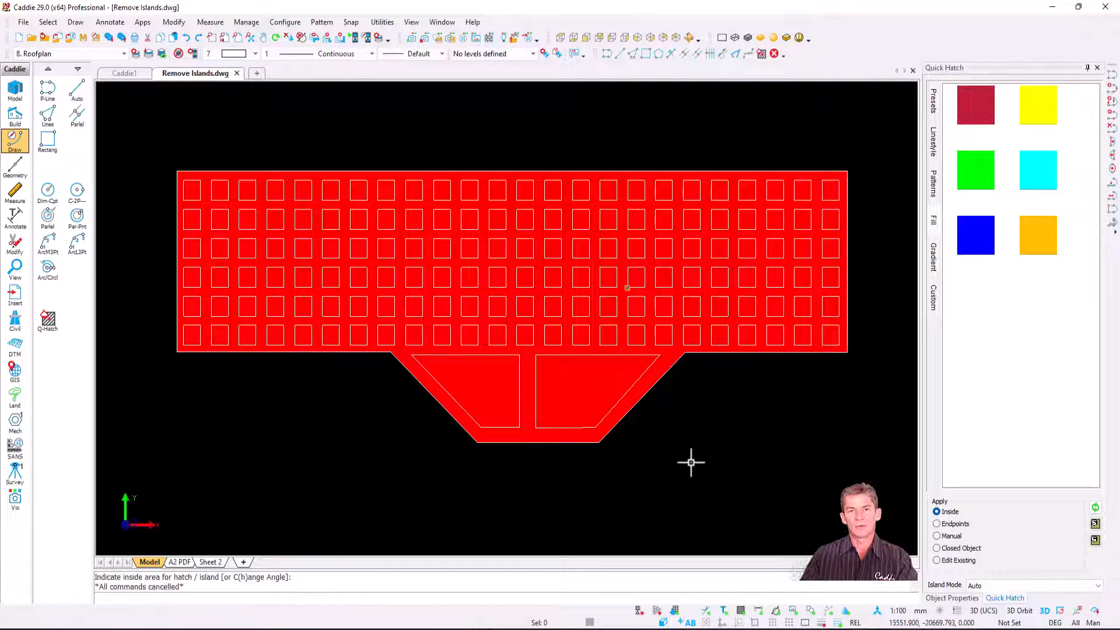
Step: Add islands to the red hatch by autodetecting the closed polylines inside the roof outline
left_click(473, 380)
right_click(474, 381)
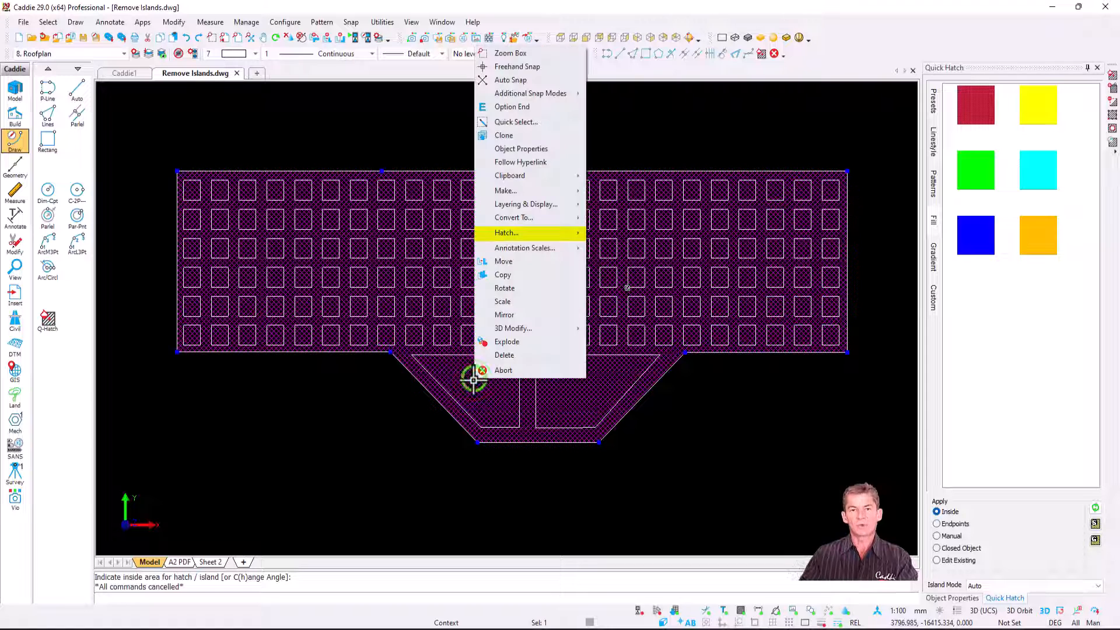
mouse_move(558, 236)
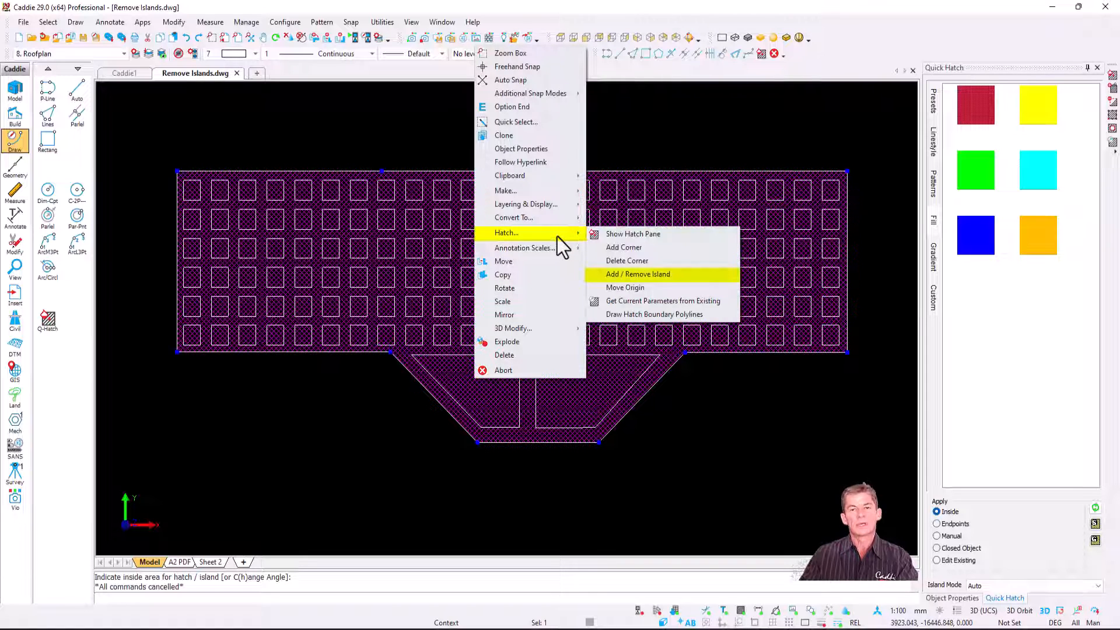
left_click(691, 278)
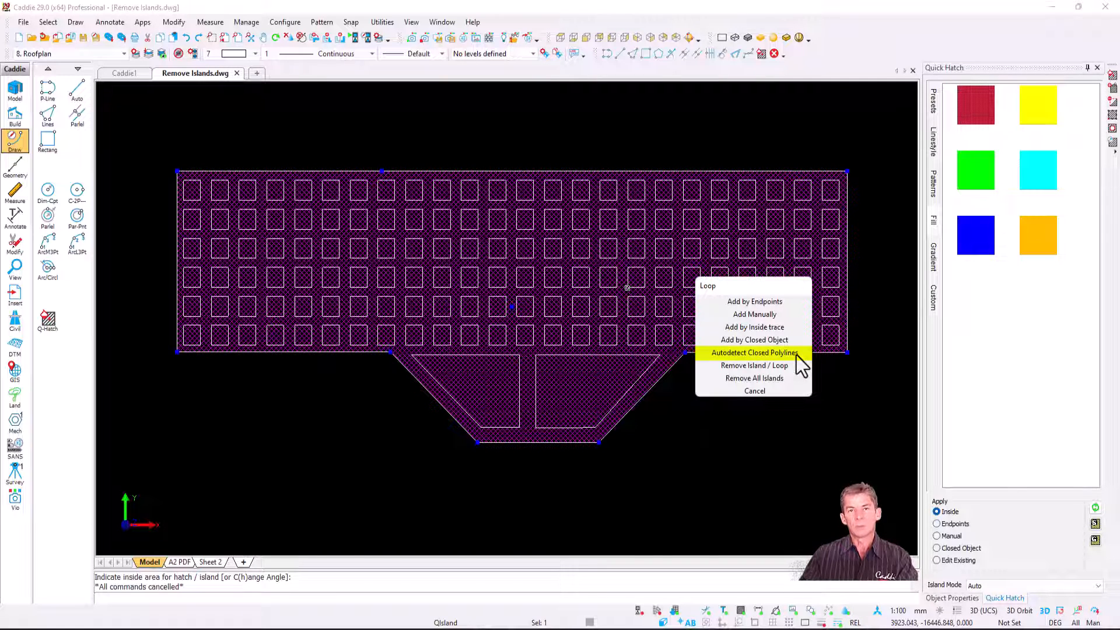
left_click(770, 391)
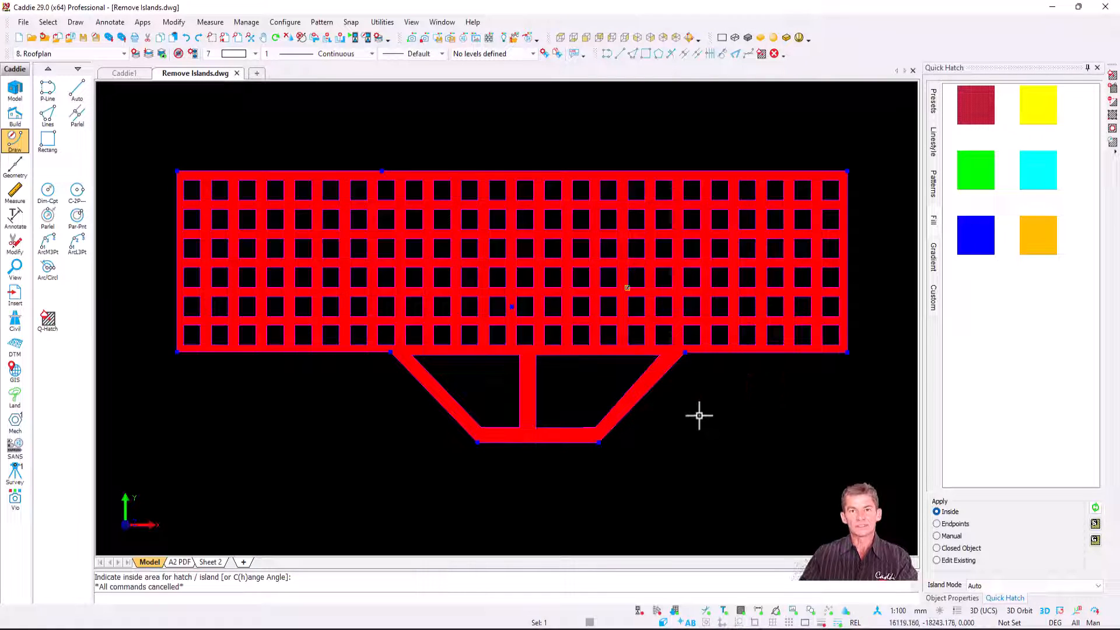
scroll(673, 413, "up", 2)
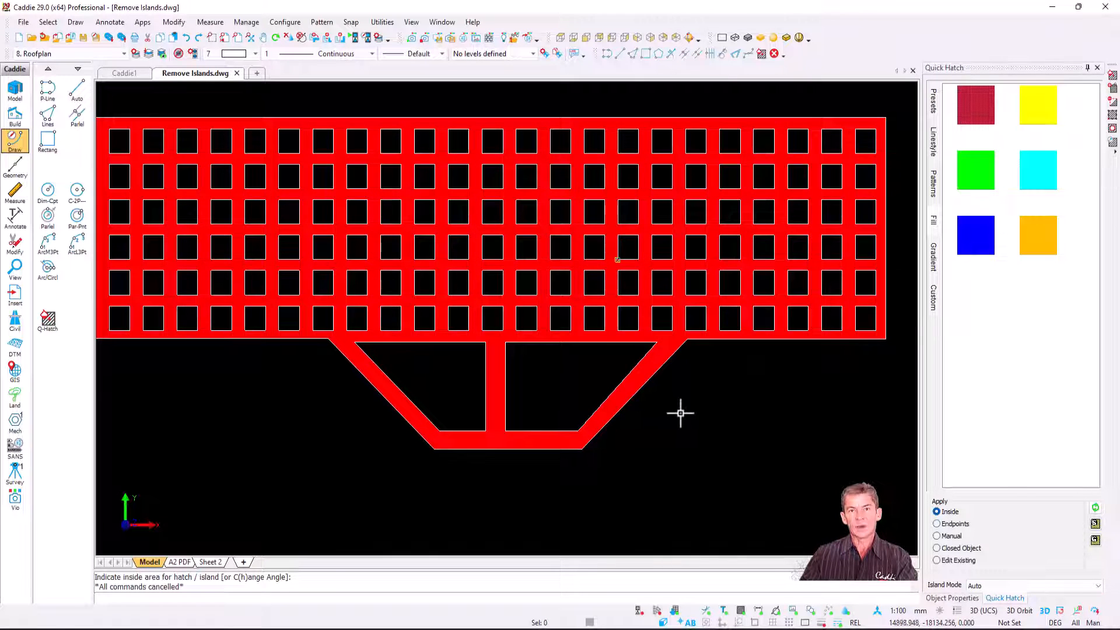
scroll(682, 412, "down", 1)
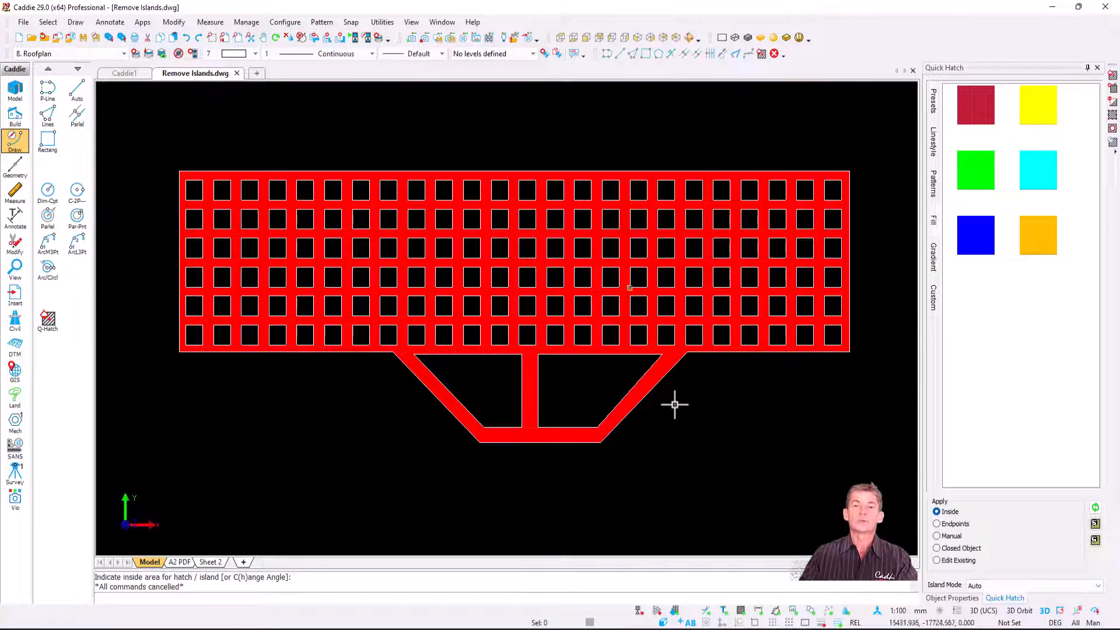
Step: Remove all islands from the red roof hatch
left_click(543, 238)
right_click(542, 235)
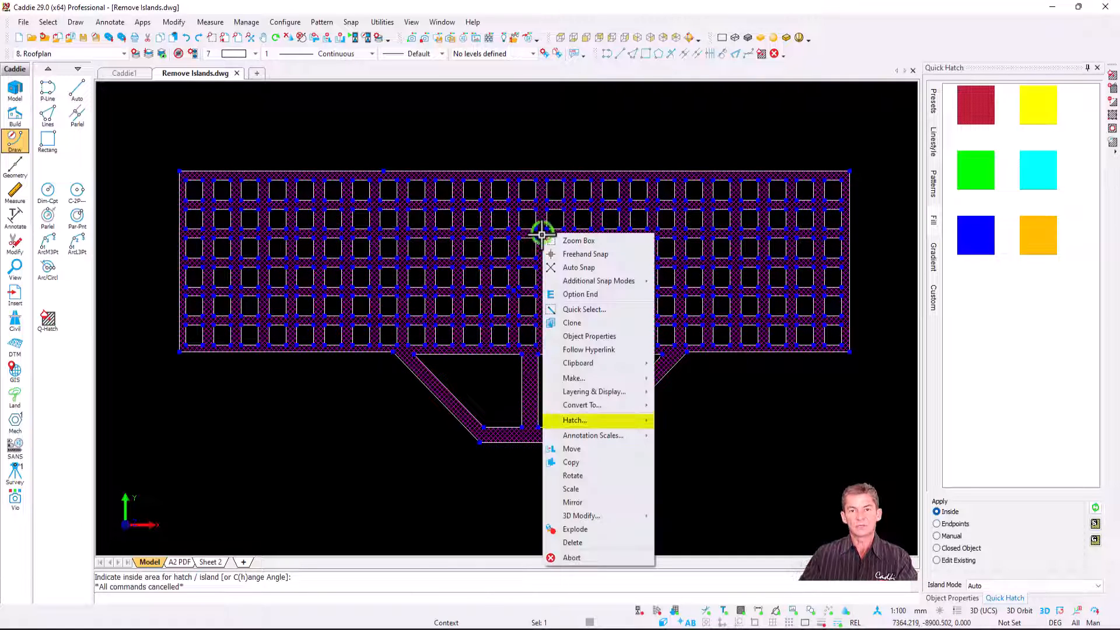
mouse_move(630, 422)
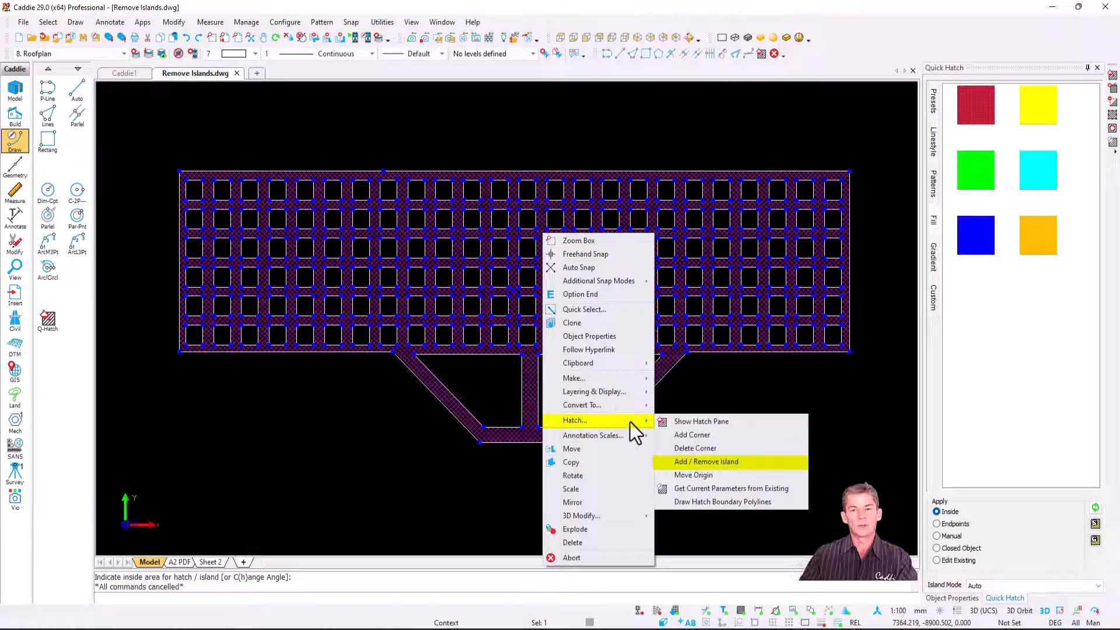
left_click(754, 465)
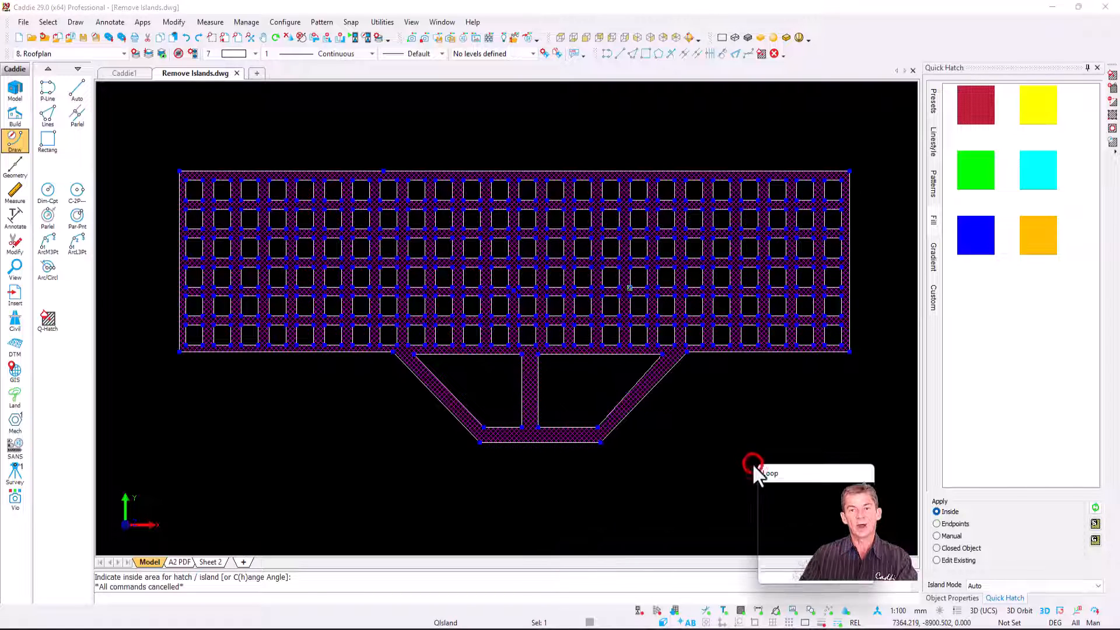
mouse_move(789, 474)
left_mouse_down()
mouse_move(650, 387)
mouse_move(490, 170)
left_mouse_up()
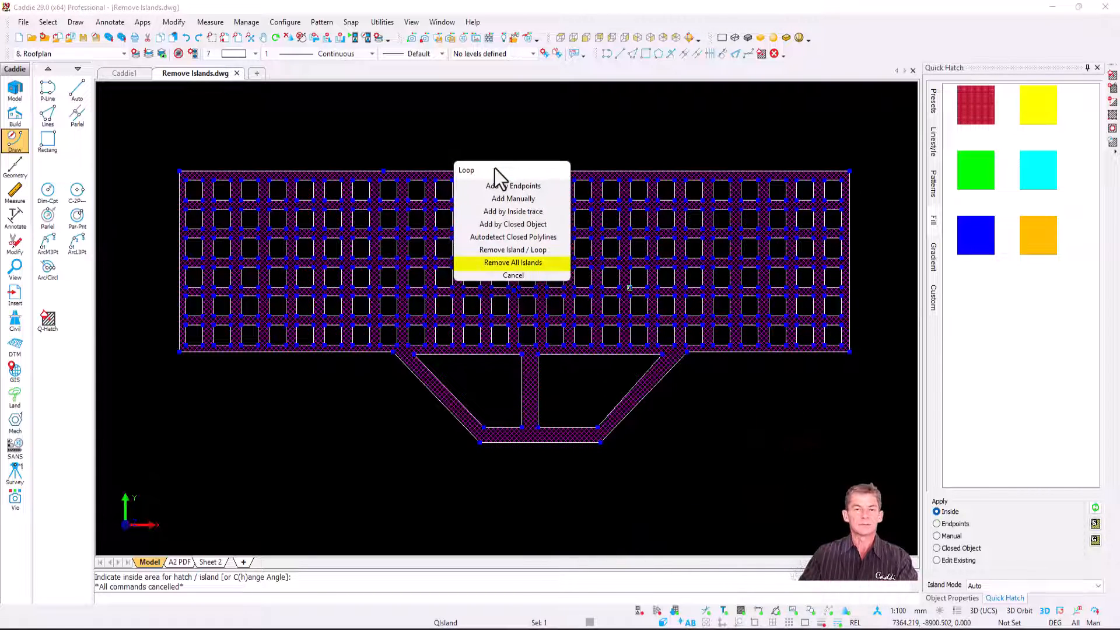
left_click(525, 264)
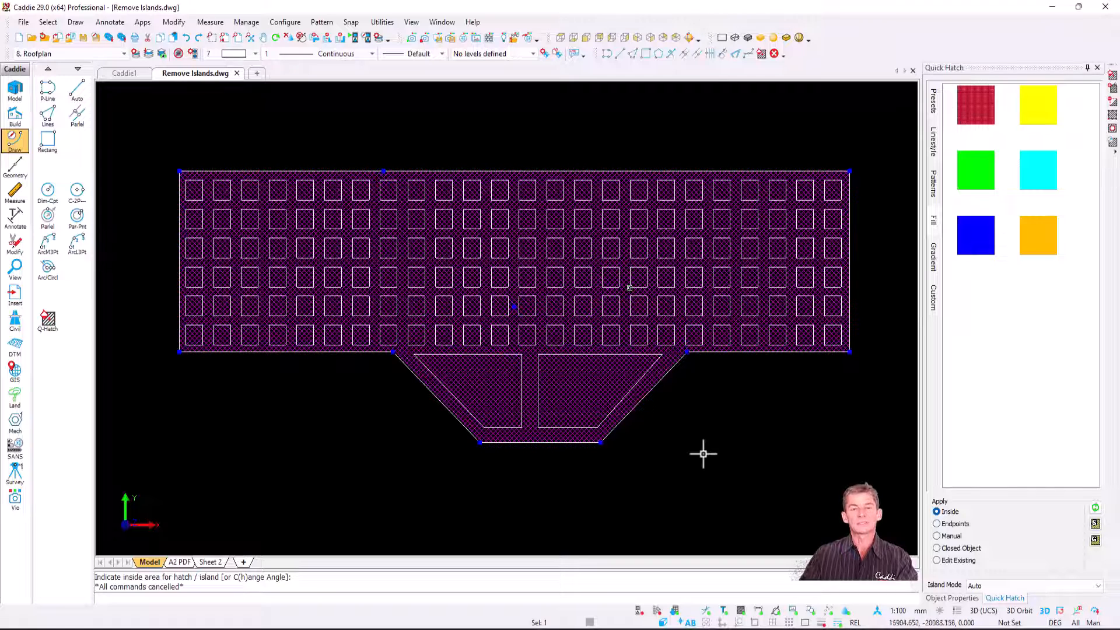
key("Escape")
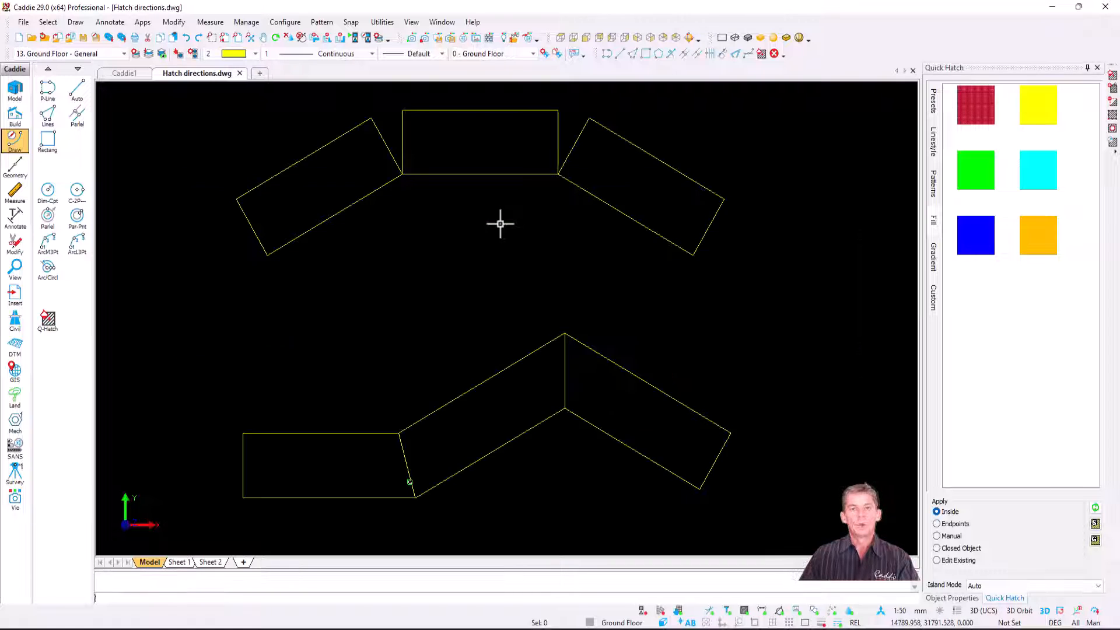
Step: In Hatch directions.dwg, hatch the horizontal rectangle in the upper row with the AR-B816 (0.5) pattern
scroll(500, 222, "up", 4)
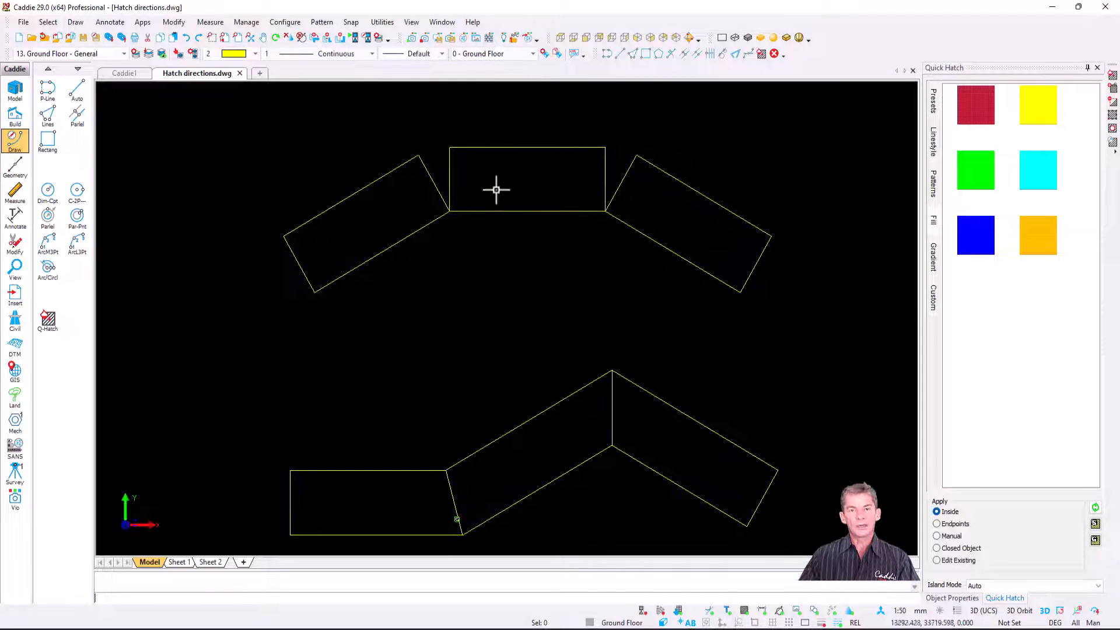
scroll(481, 164, "up", 1)
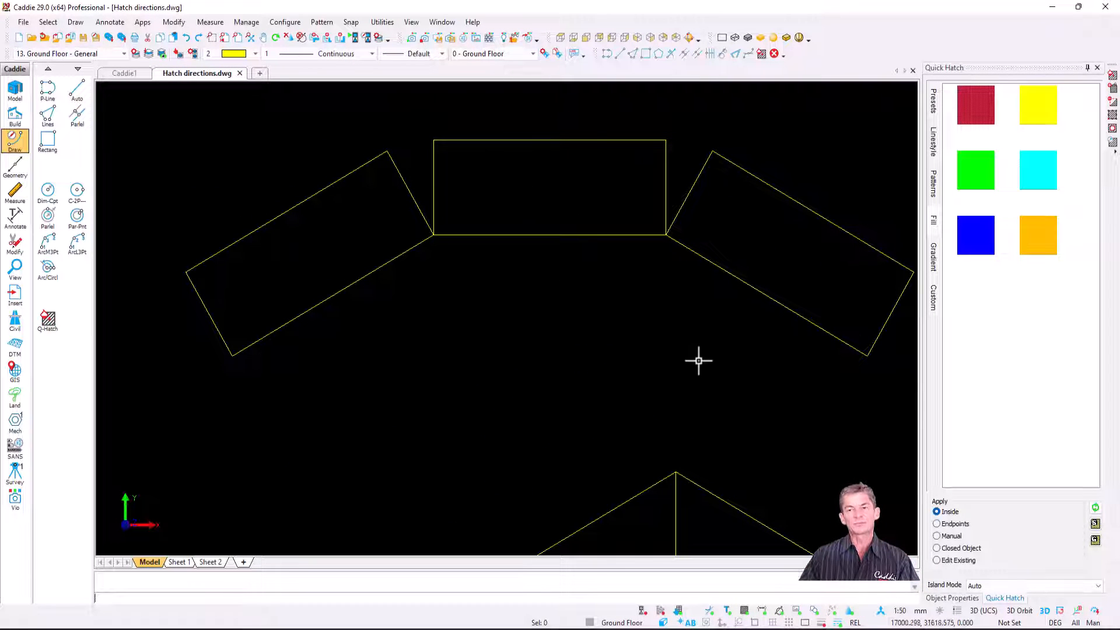
left_click(934, 185)
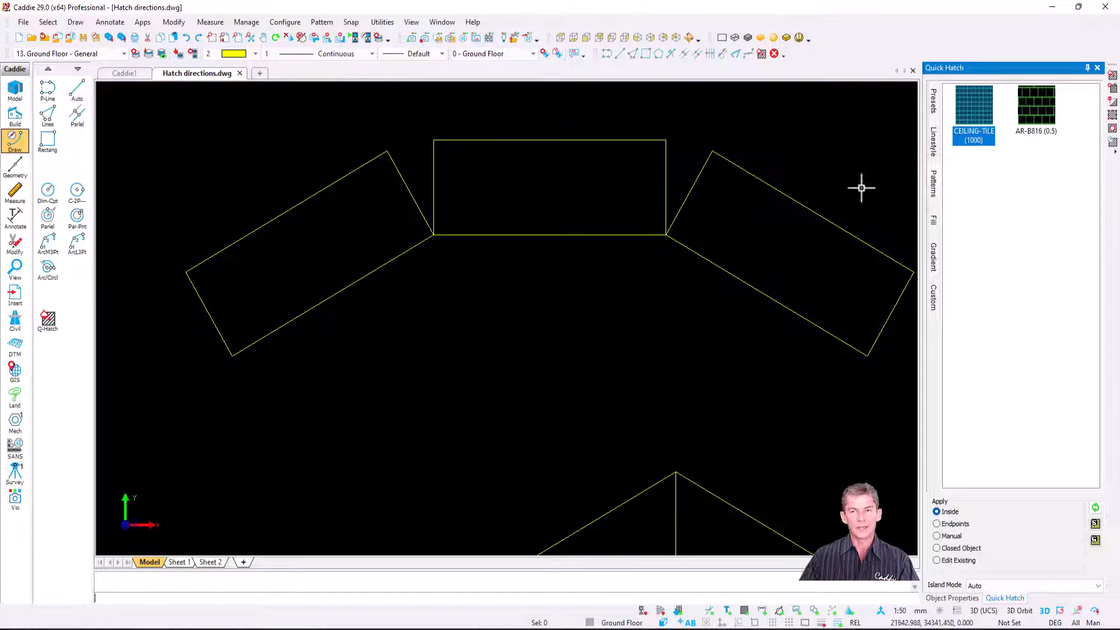
left_click(1036, 109)
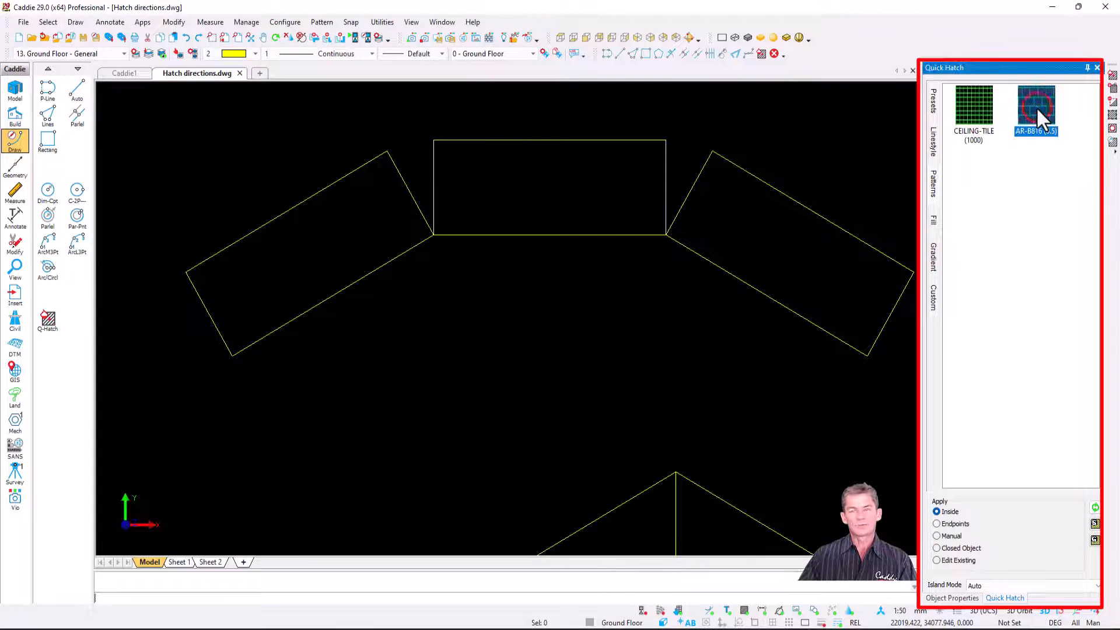
left_click_drag(1037, 107, 555, 189)
scroll(532, 153, "up", 3)
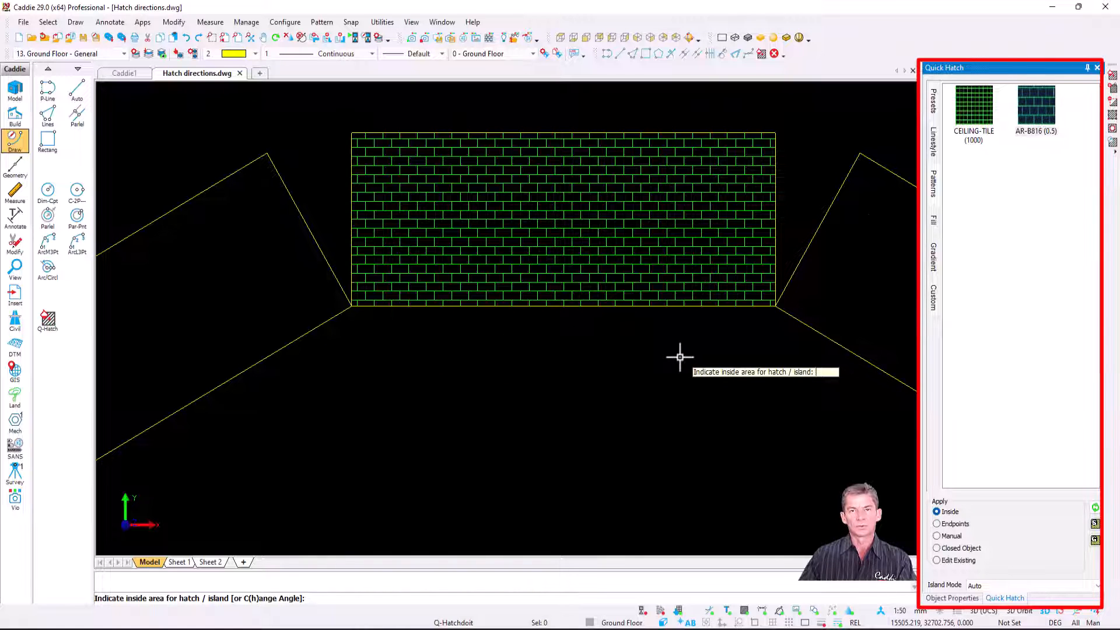
Step: Try the AR-B816 (0.5) pattern in the tilted rectangle left of the hatched one, and delete that hatch
scroll(680, 358, "down", 2)
left_click_drag(1045, 117, 307, 338)
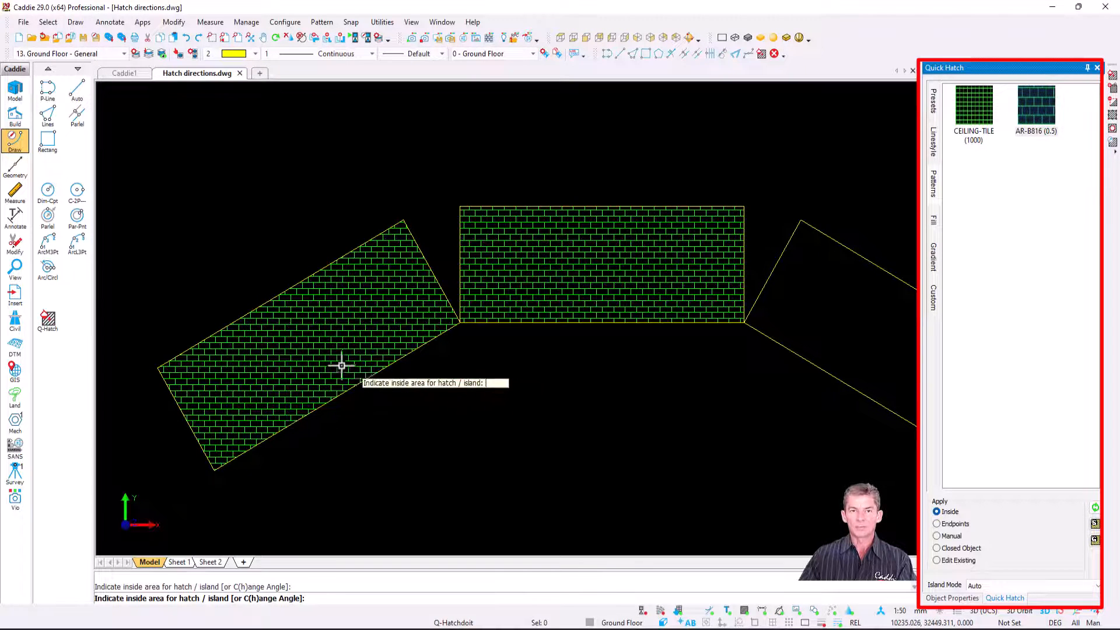
key("Escape")
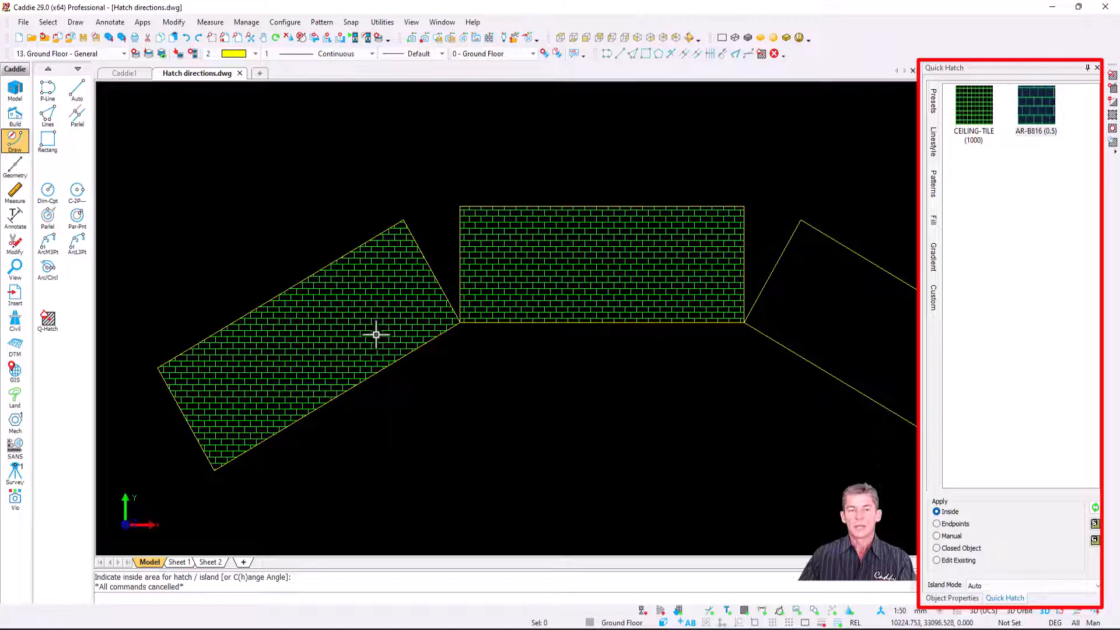
left_click(332, 344)
key("Delete")
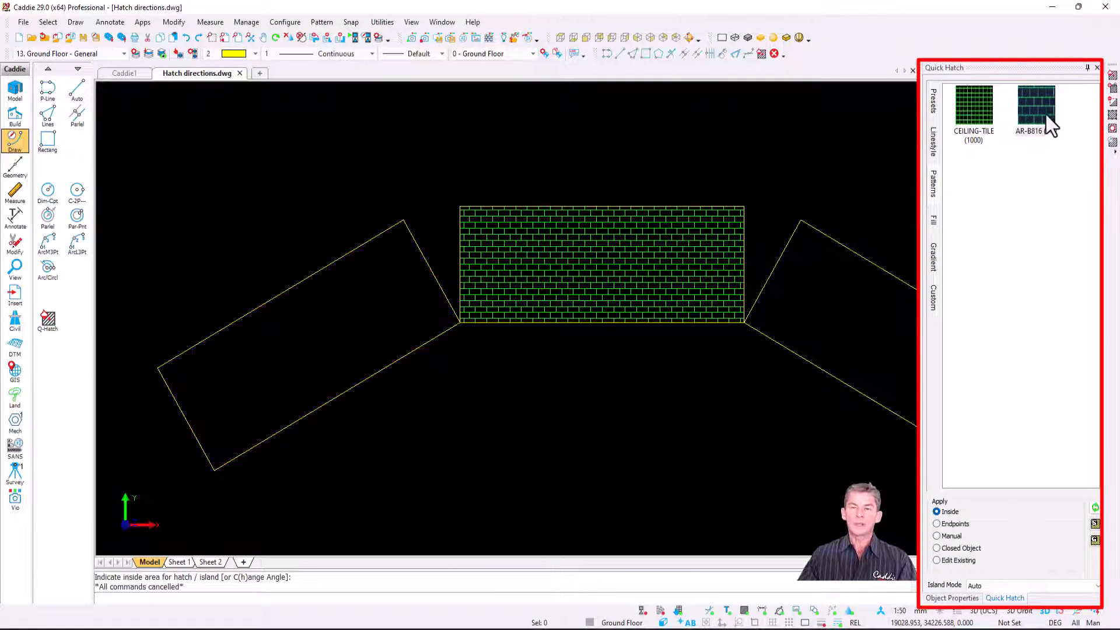
Step: Hatch the upper row's left tilted rectangle with AR-B816 (0.5) and align the pattern angle to its lower long edge
mouse_move(1047, 115)
left_mouse_down()
mouse_move(669, 210)
mouse_move(302, 324)
mouse_move(287, 340)
left_mouse_up()
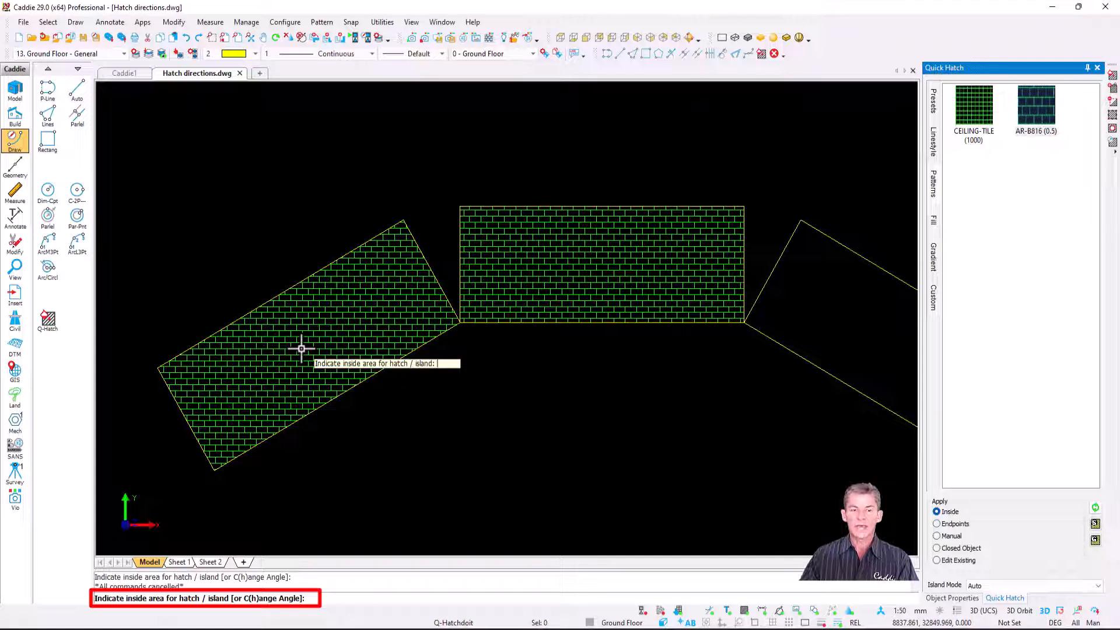
key("h")
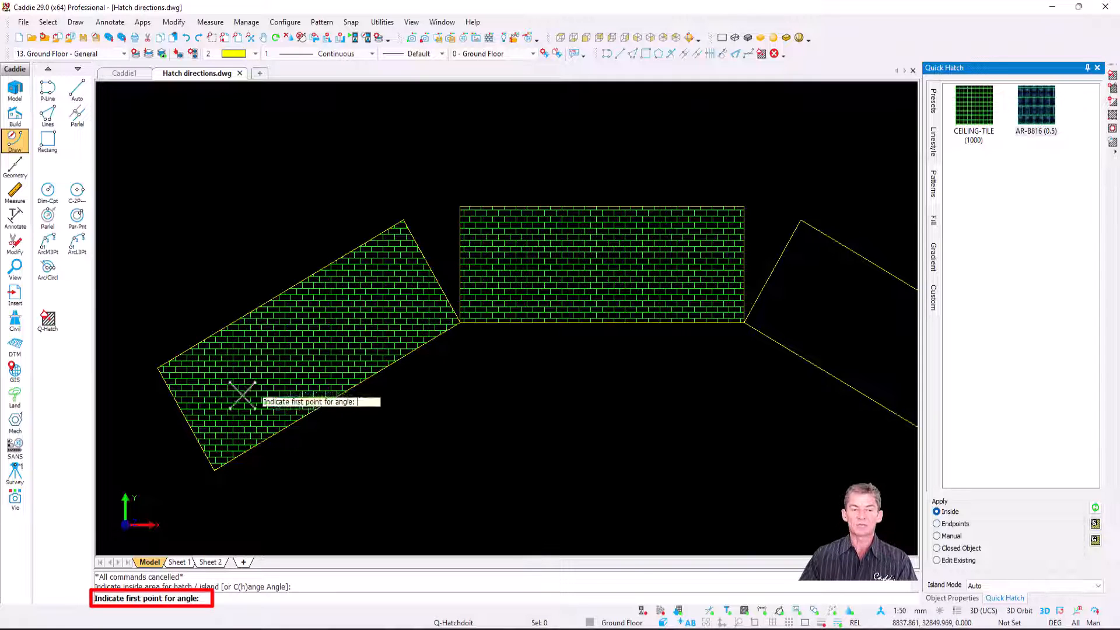
left_click(214, 471)
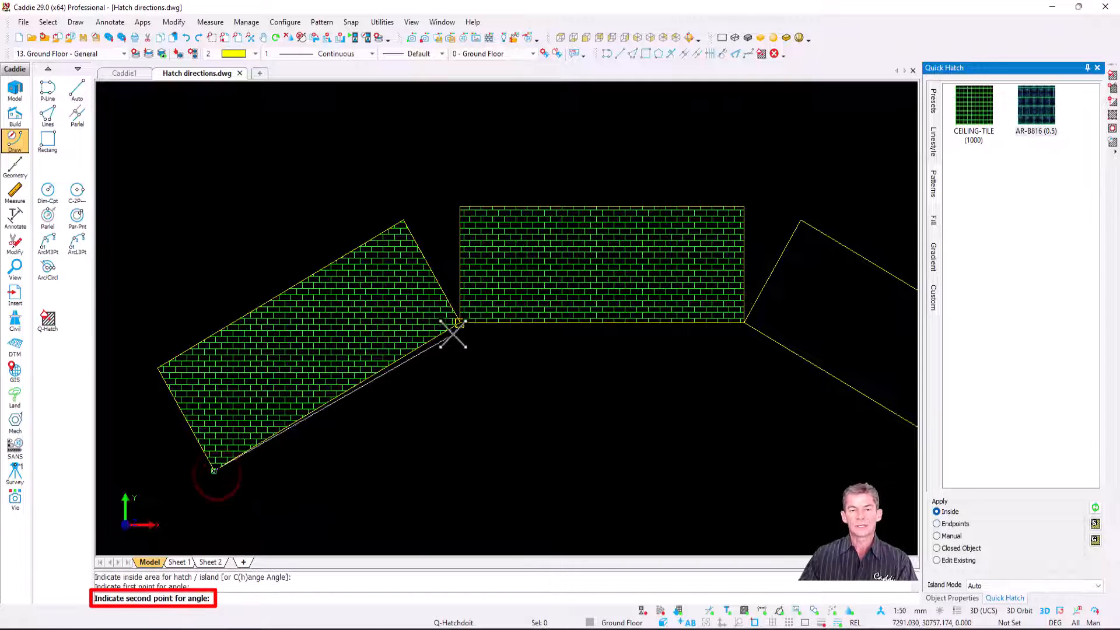
left_click(459, 323)
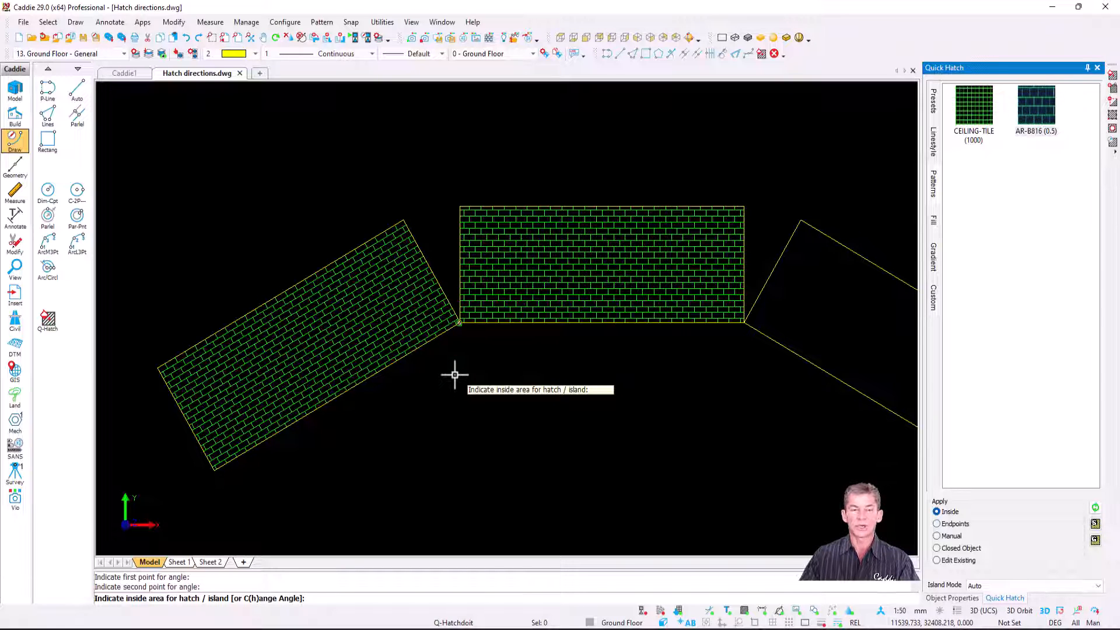
Step: Hatch the upper row's right tilted rectangle with AR-B816 (0.5) and align the pattern angle to its lower long edge
middle_click_drag(638, 392, 449, 392)
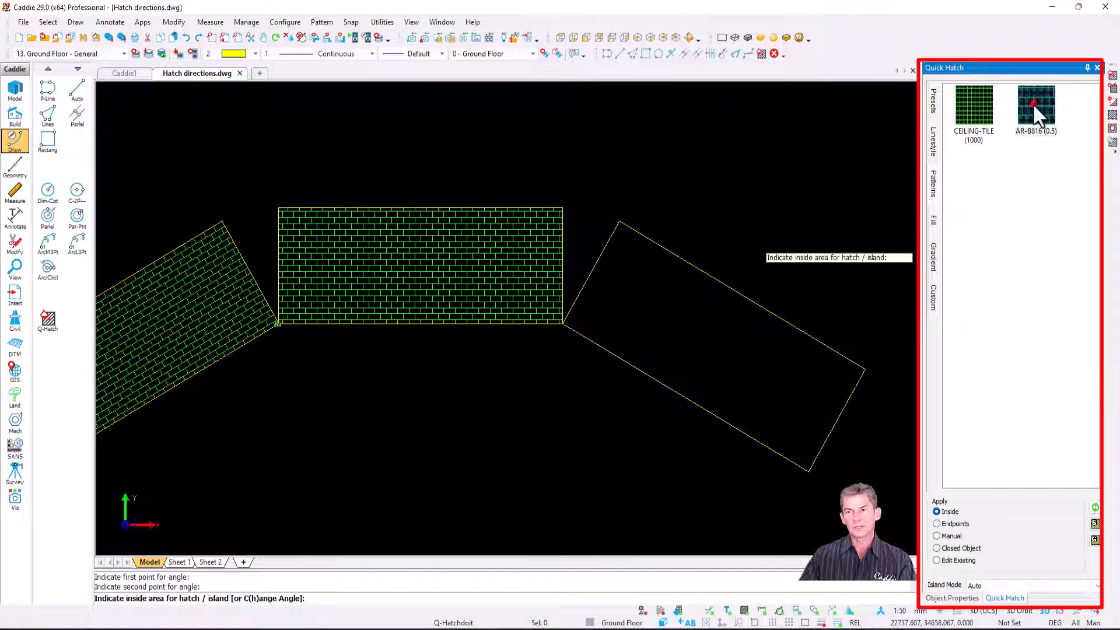
left_click(711, 334)
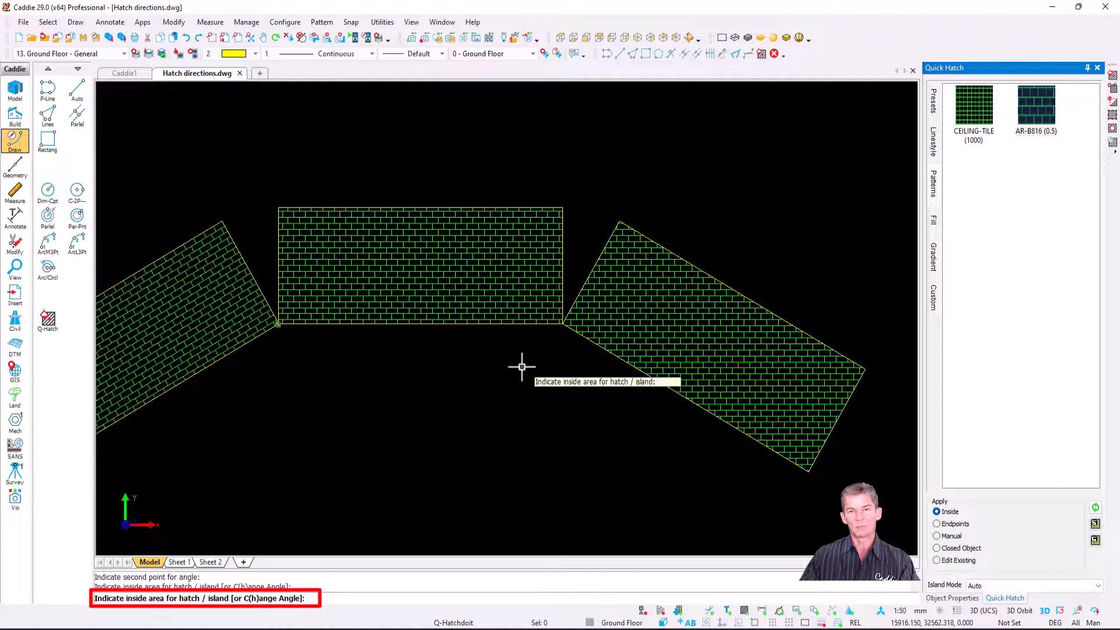
key("h")
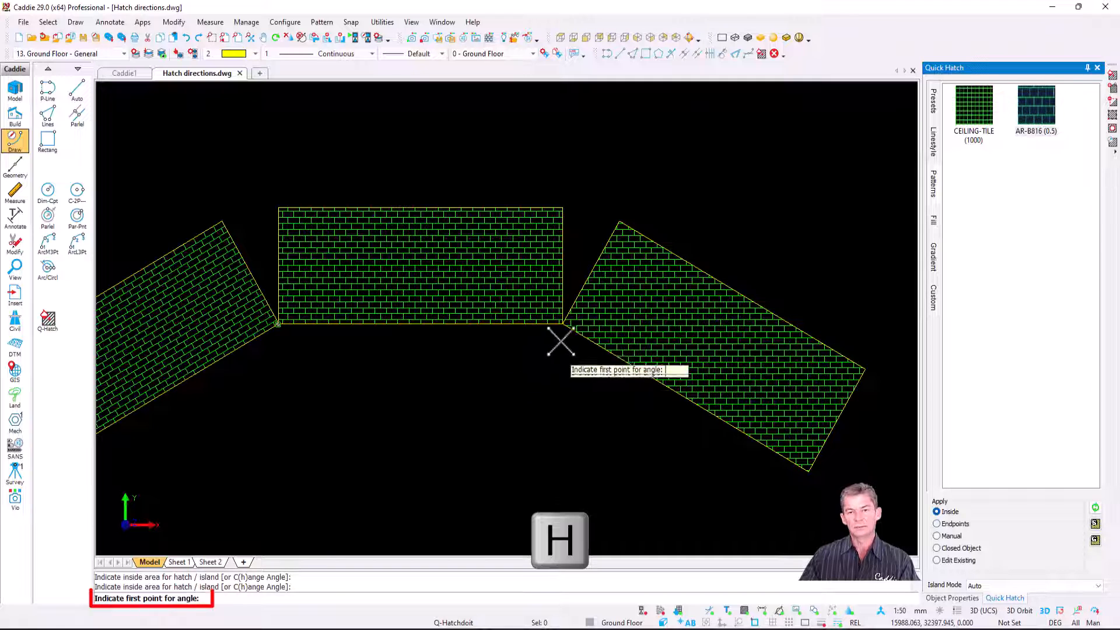
left_click(563, 323)
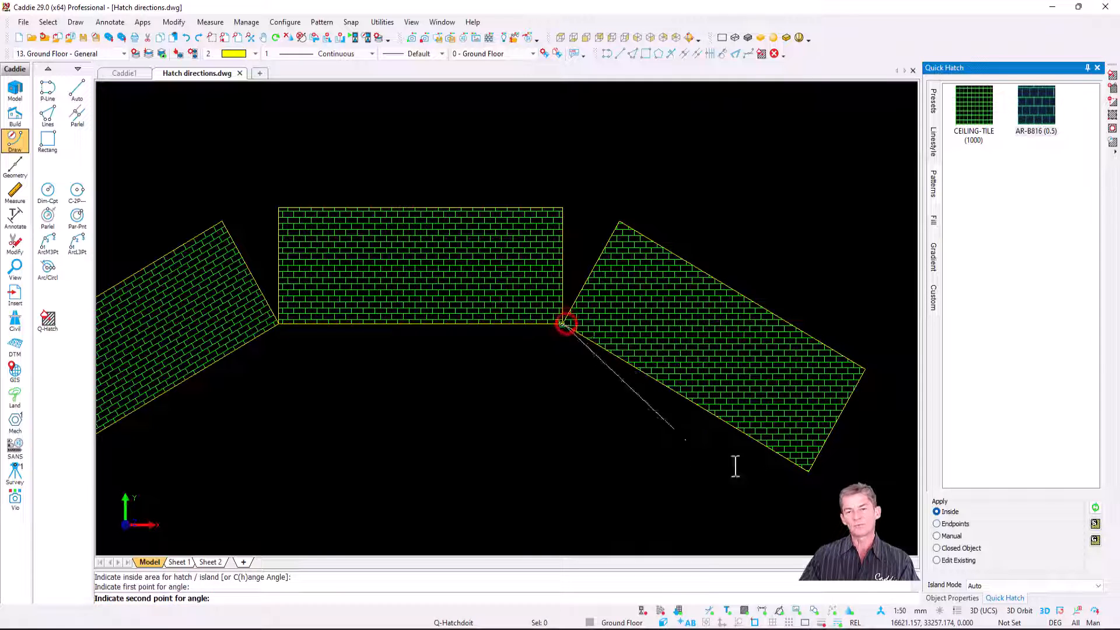
left_click(808, 470)
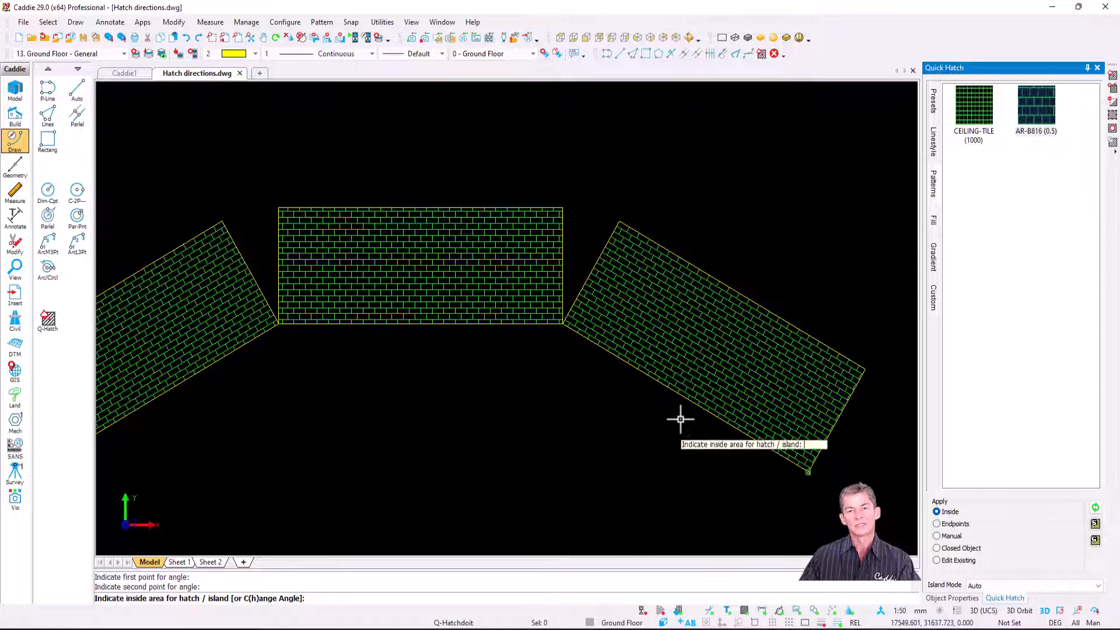
key("Escape")
Step: Hatch the horizontal section of the lower angled shape with the CEILING-TILE (1000) pattern
scroll(633, 425, "down", 2)
mouse_move(633, 425)
middle_mouse_down()
mouse_move(665, 275)
mouse_move(658, 175)
middle_mouse_up()
scroll(593, 461, "up", 1)
middle_click_drag(569, 449, 567, 427)
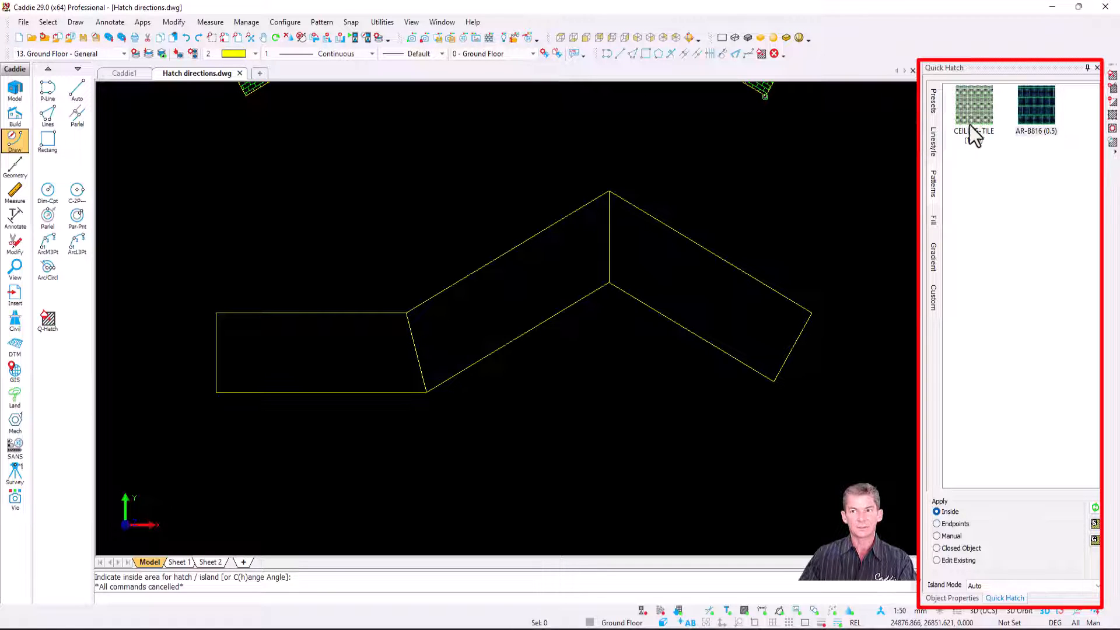
mouse_move(978, 104)
left_mouse_down()
mouse_move(492, 257)
mouse_move(321, 345)
left_mouse_up()
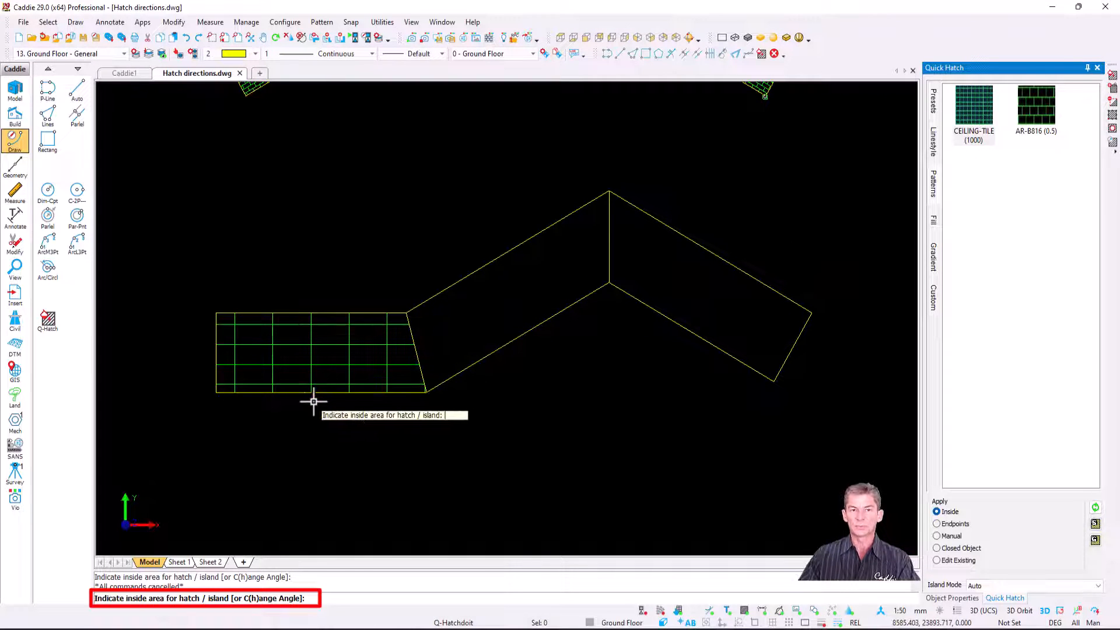
Step: Hatch the middle section of the lower angled shape with CEILING-TILE (1000) and align the pattern angle to its lower edge
left_click(526, 296)
scroll(525, 289, "up", 1)
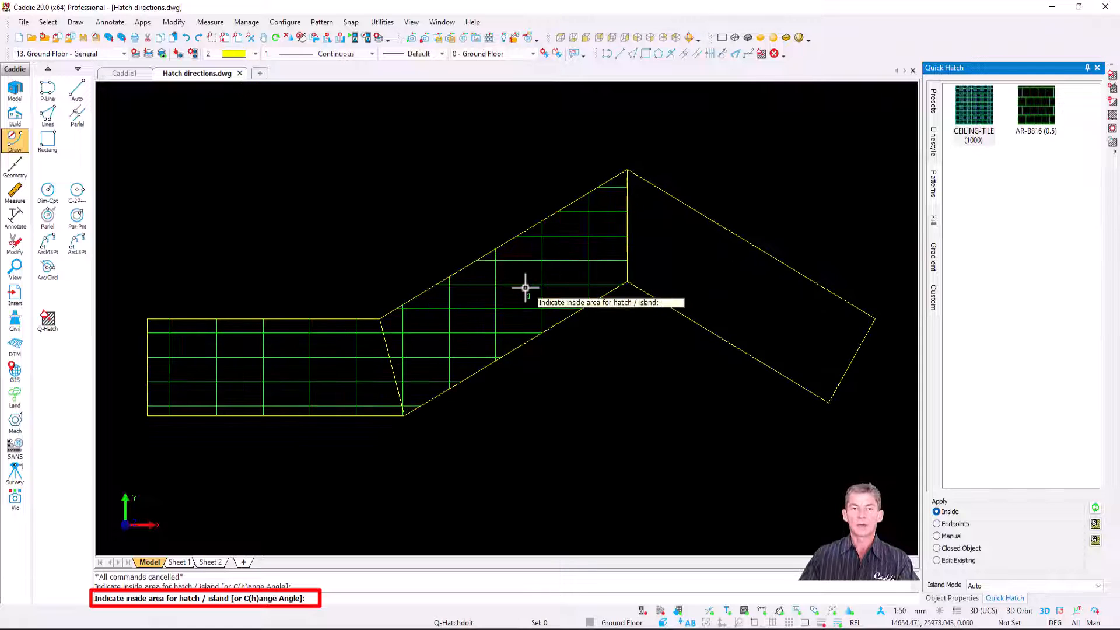
key("h")
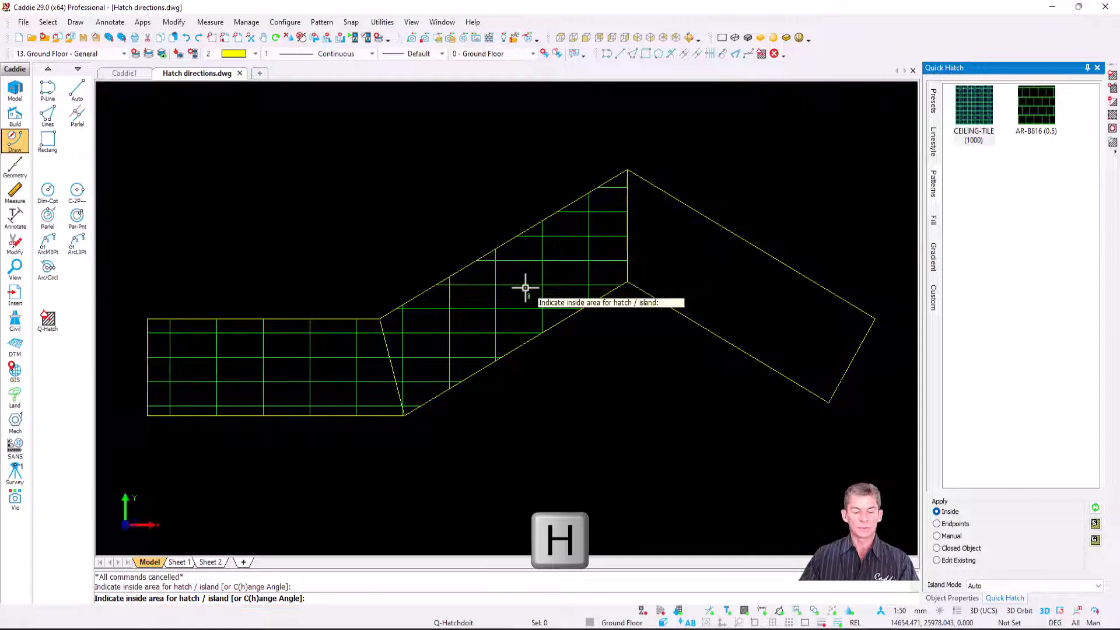
left_click(407, 425)
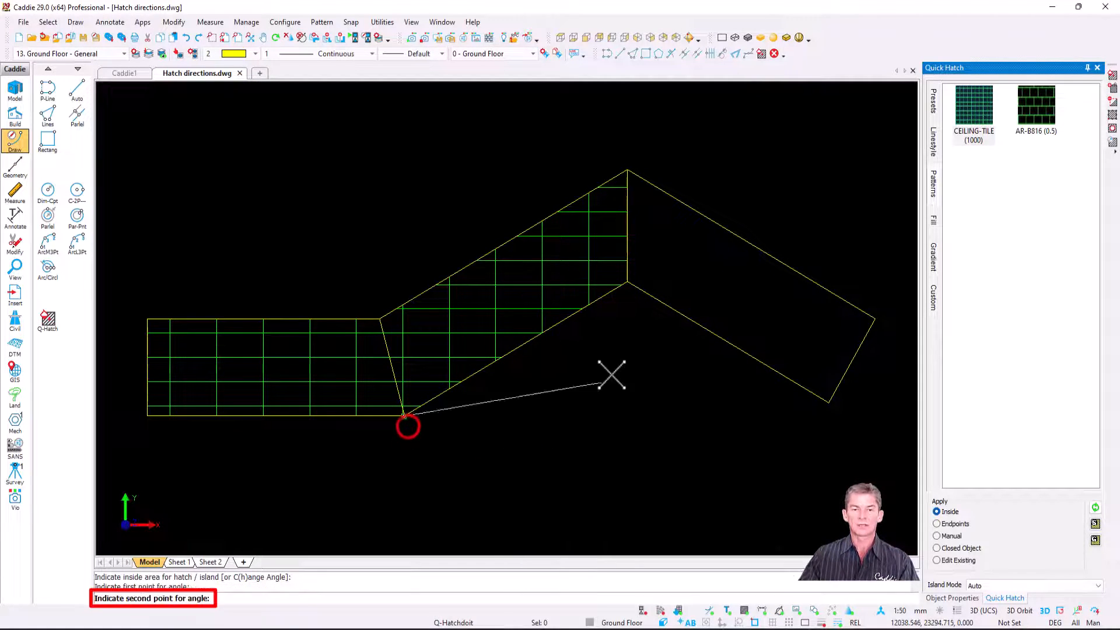
left_click(627, 289)
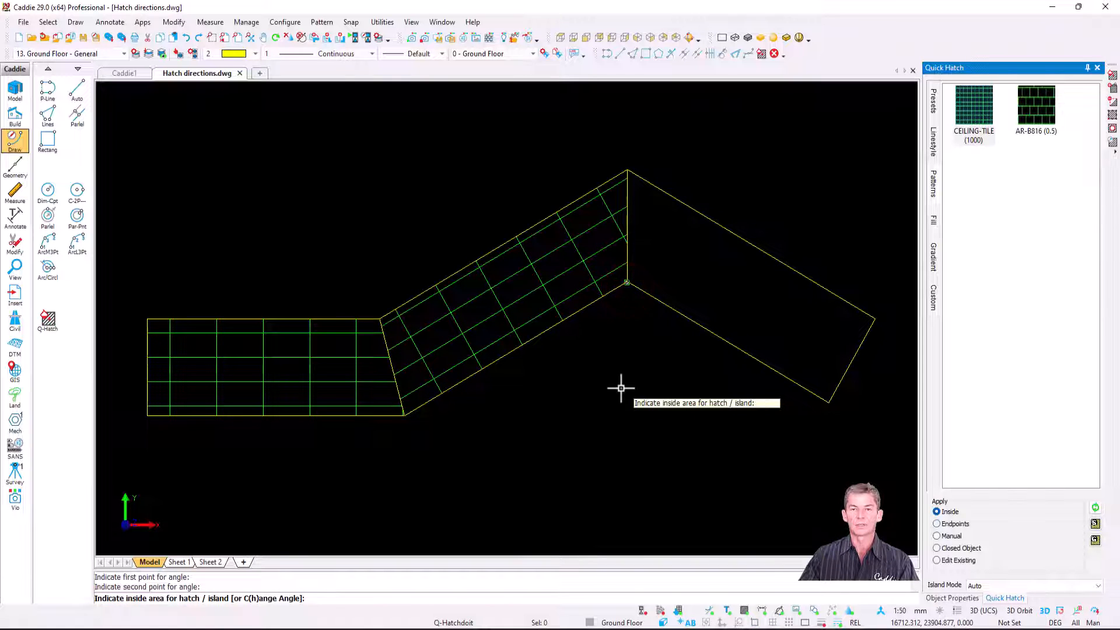
Step: Hatch the downward-sloping right section with CEILING-TILE (1000), align the pattern angle to its lower edge, and end the hatching
left_click(758, 310)
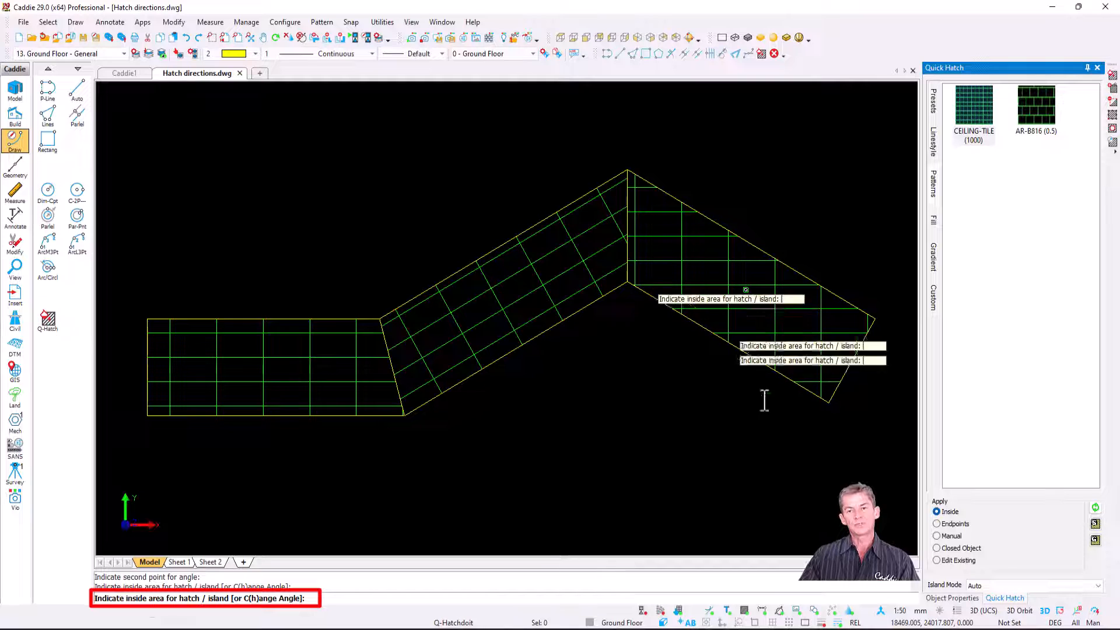
key("h")
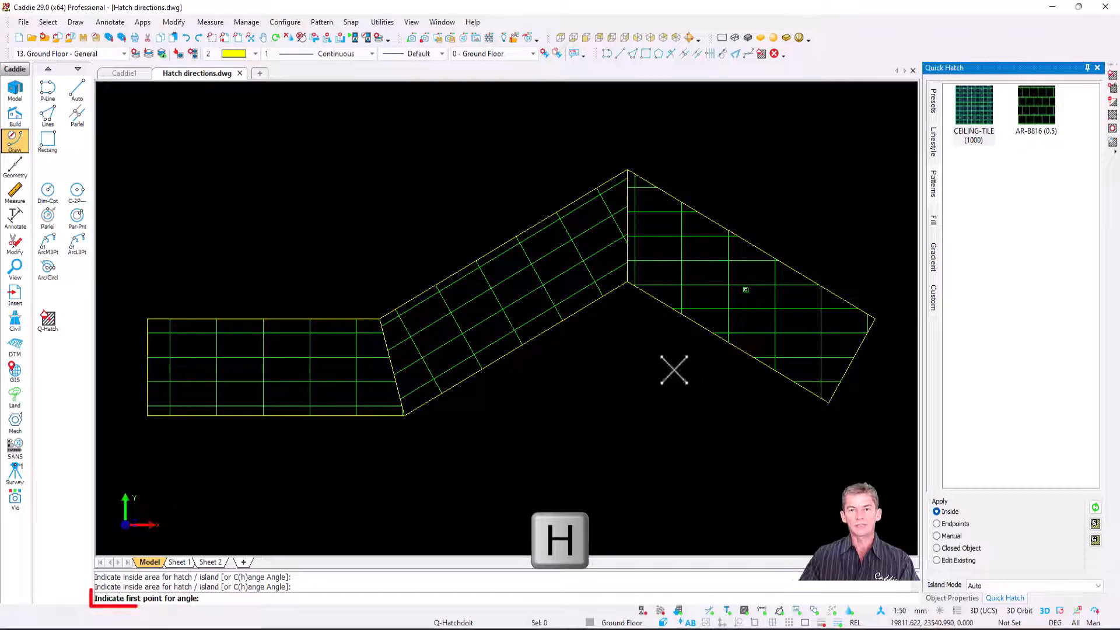
left_click(626, 282)
left_click(827, 402)
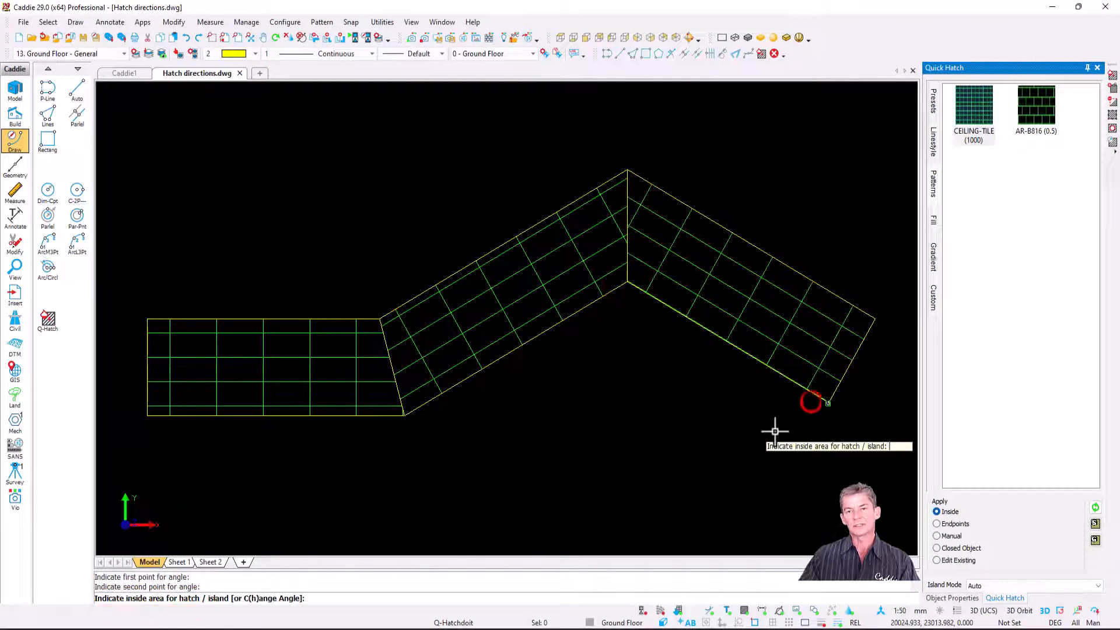
key("Escape")
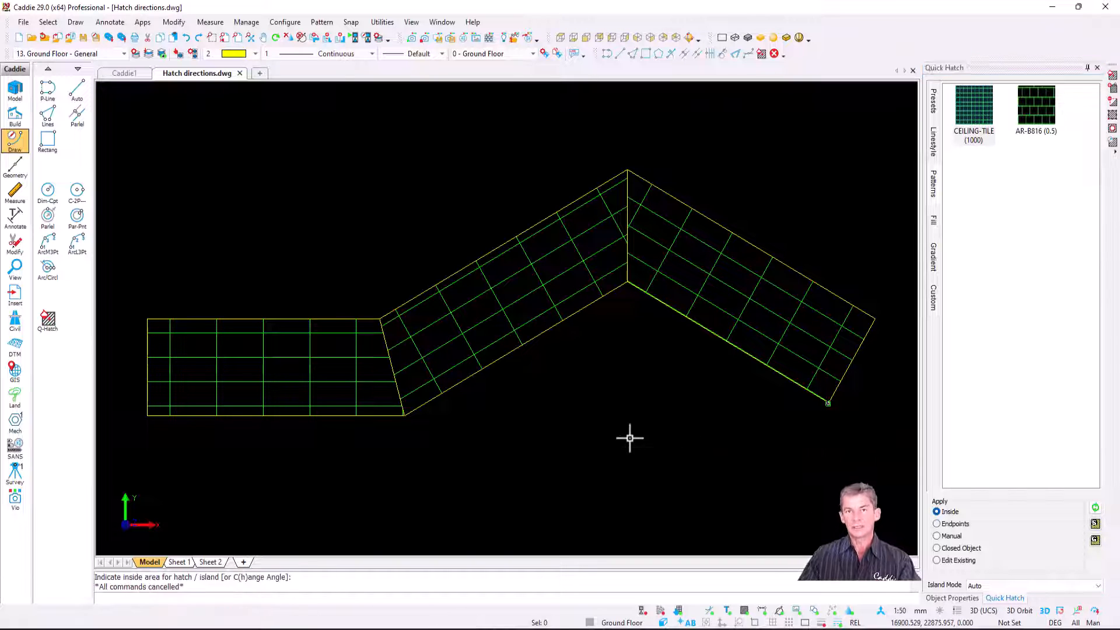
Step: Move the middle section's hatch origin to where the right section's pattern line meets their shared vertical edge
scroll(676, 239, "up", 3)
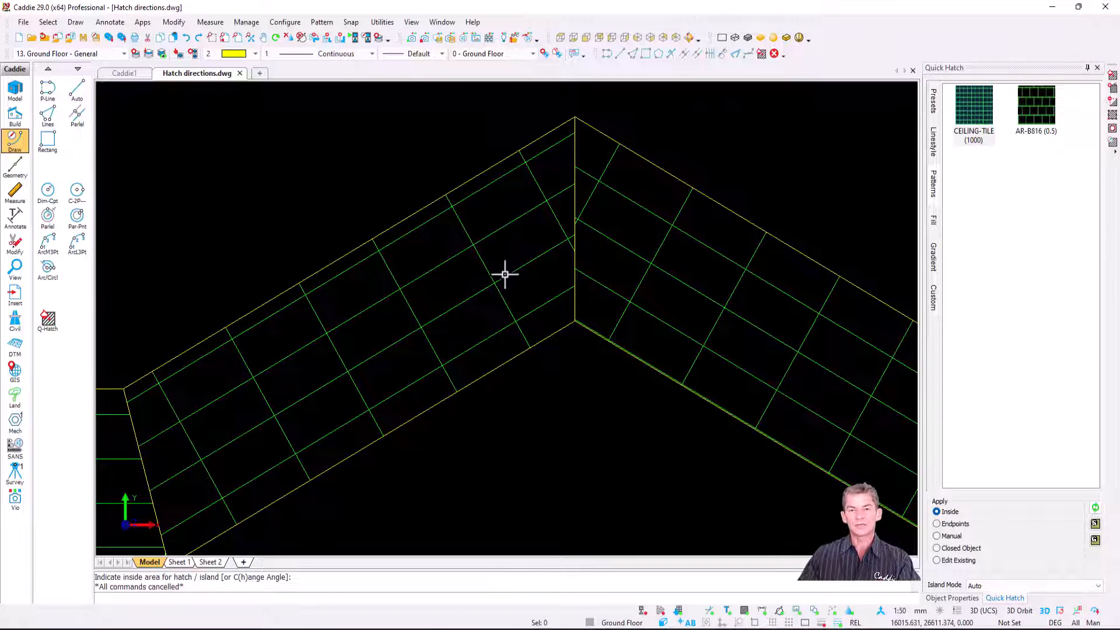
left_click(507, 271)
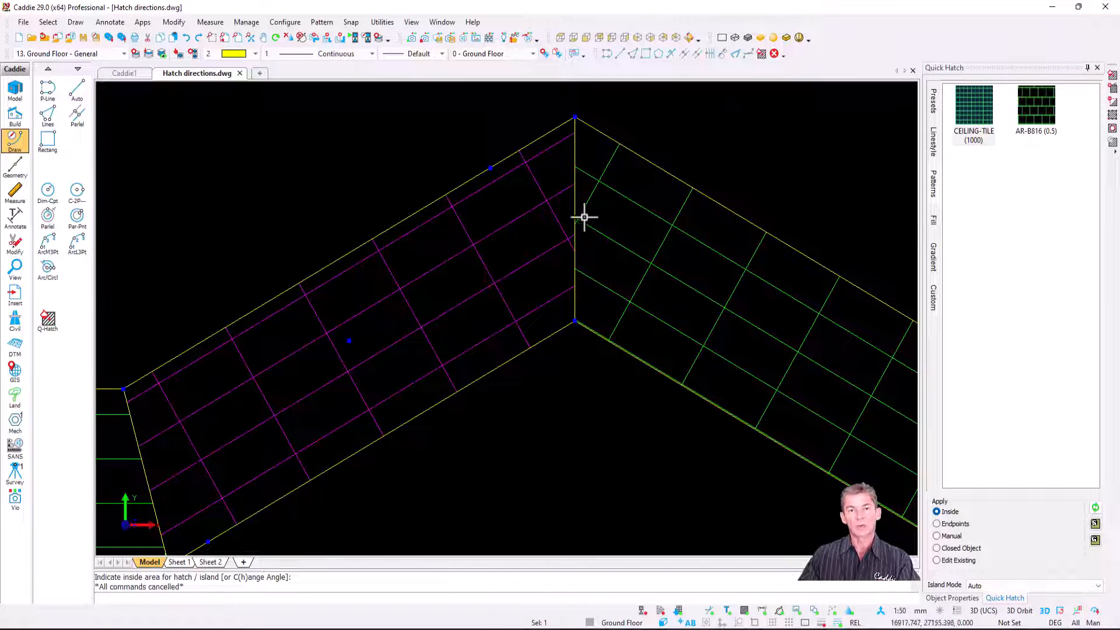
right_click(524, 262)
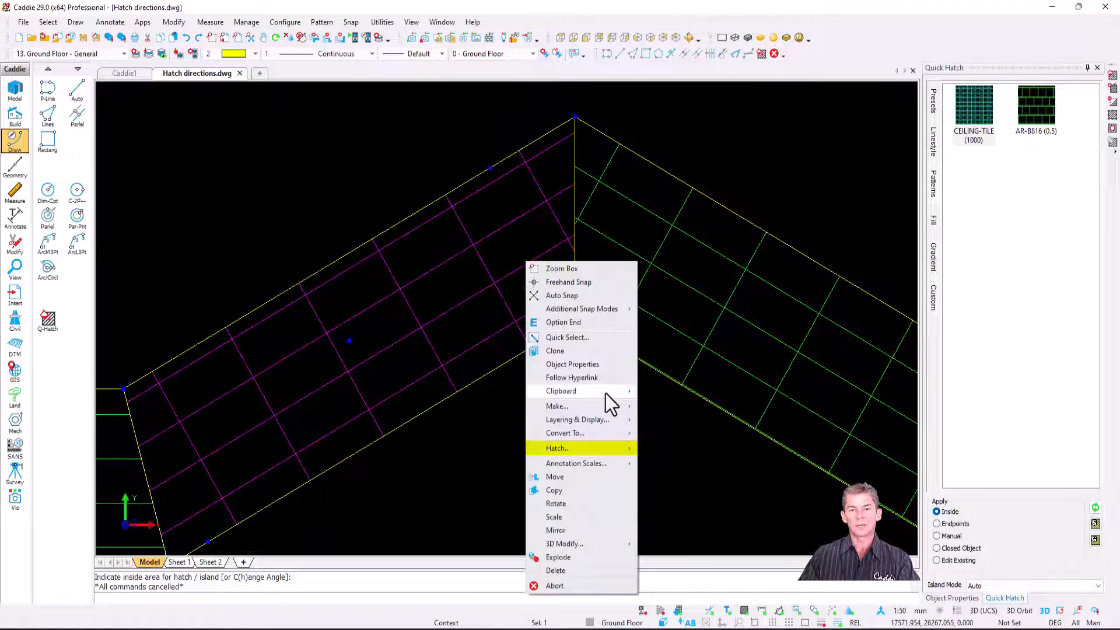
mouse_move(617, 452)
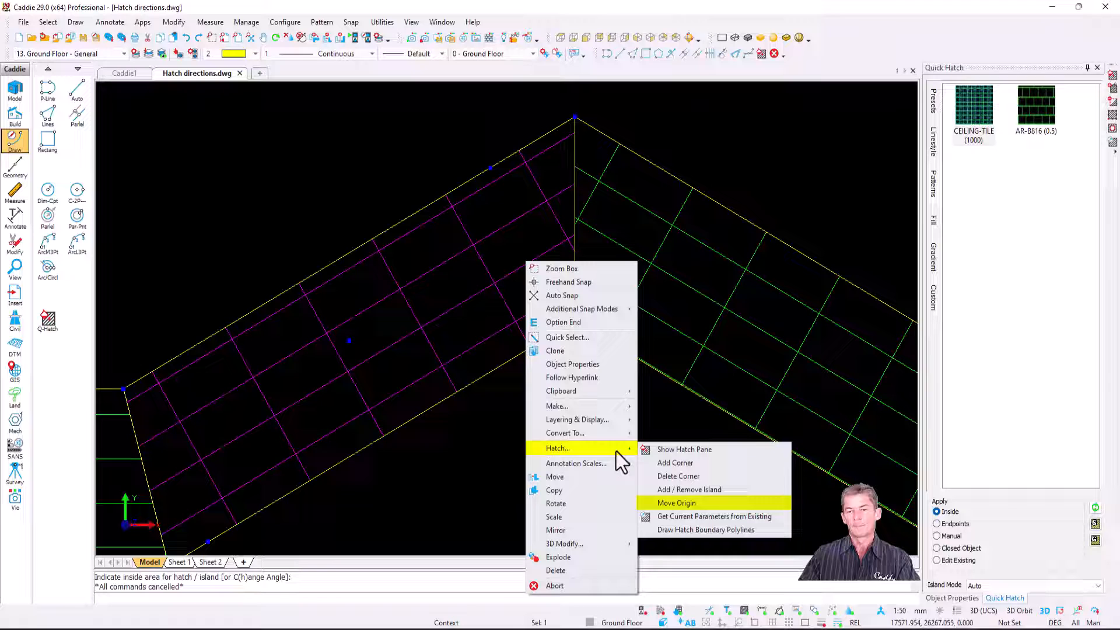
left_click(725, 503)
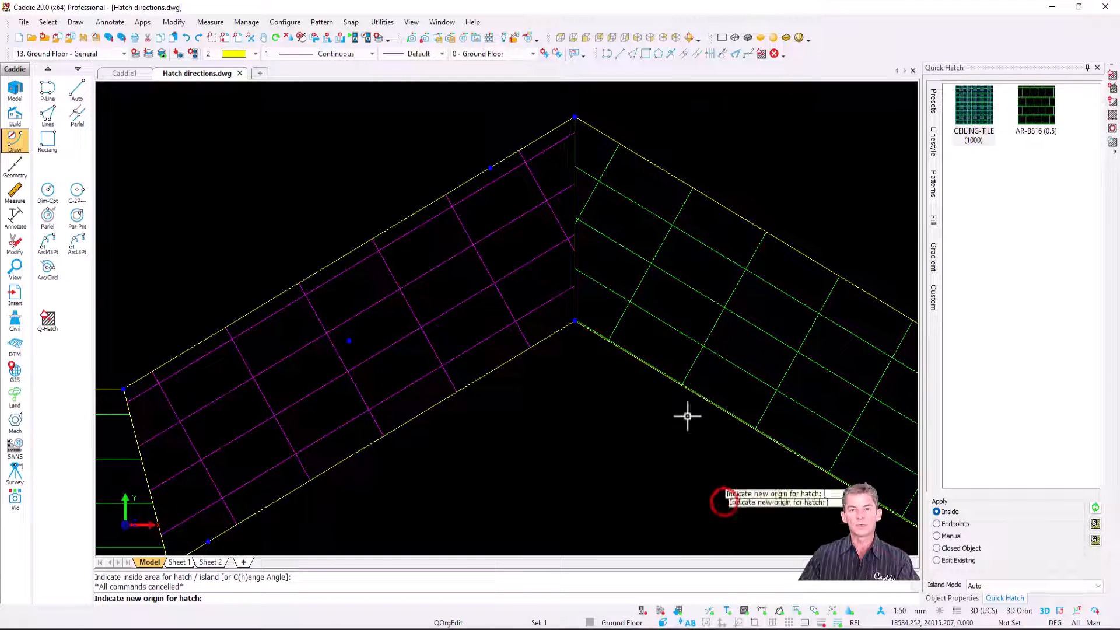
left_click(574, 220)
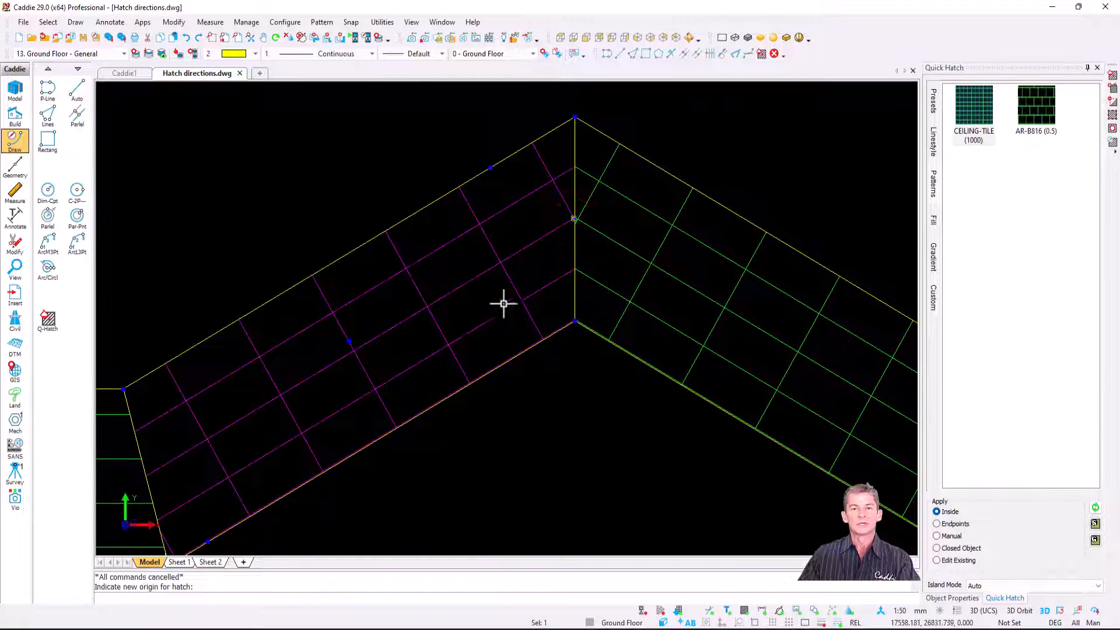
Step: Move the horizontal section's hatch origin to where the middle section's pattern line meets their shared slanted edge
scroll(503, 303, "down", 3)
scroll(303, 380, "up", 3)
left_click(321, 376)
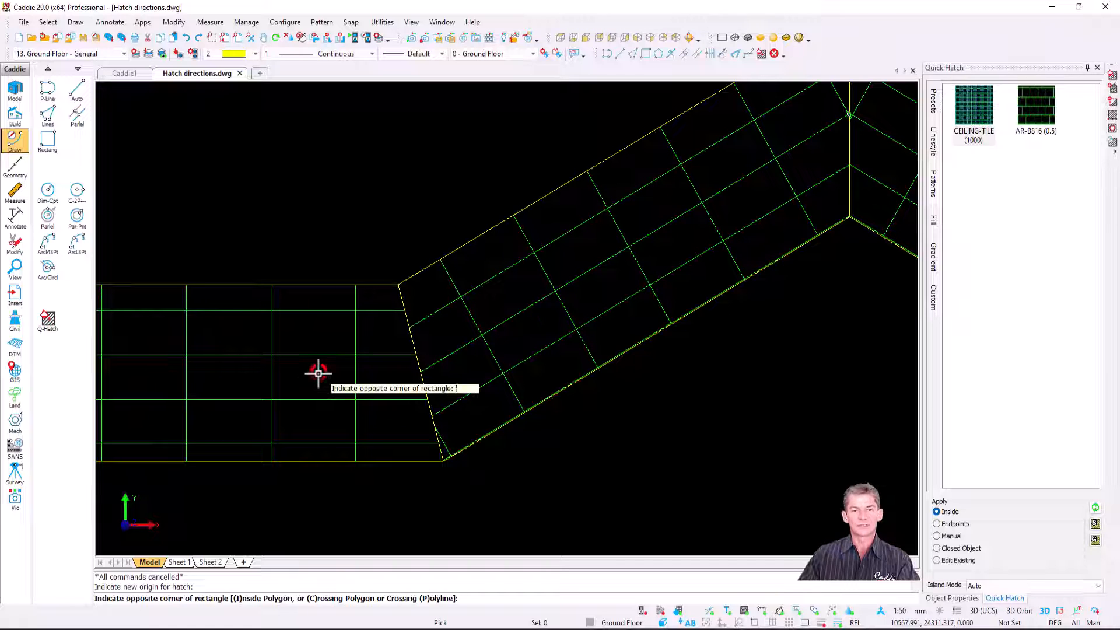
key("Escape")
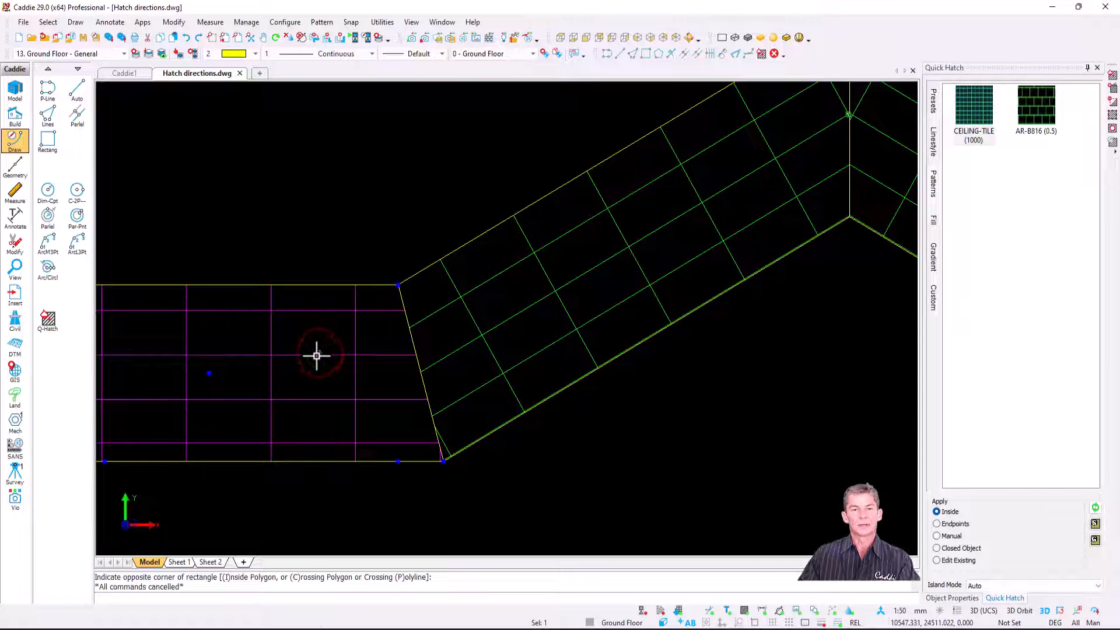
right_click(317, 355)
mouse_move(398, 485)
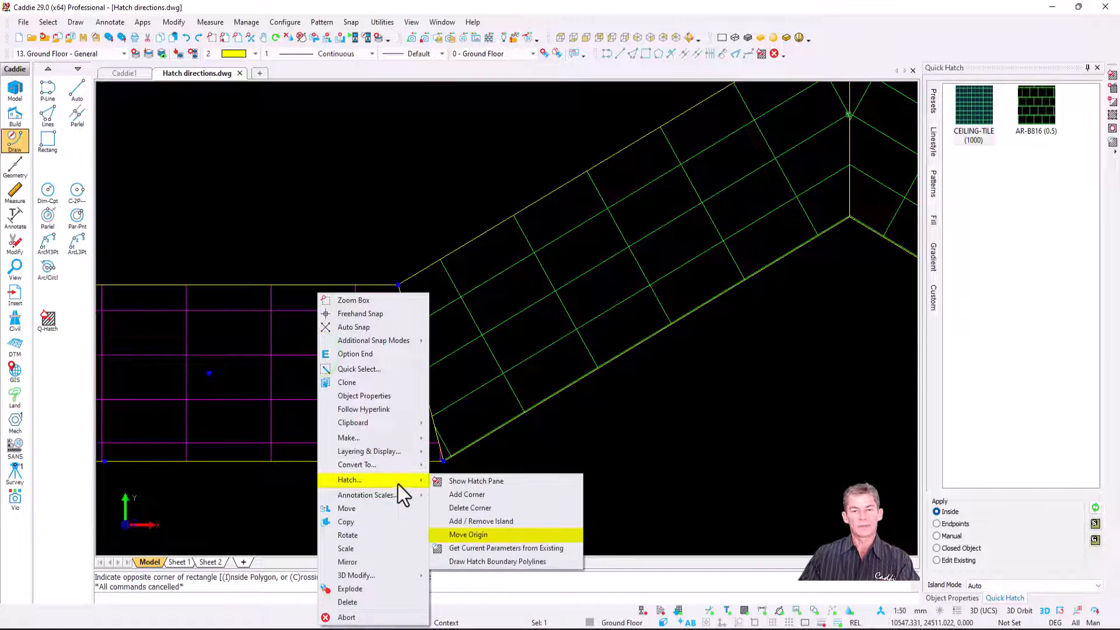
left_click(522, 533)
left_click(418, 375)
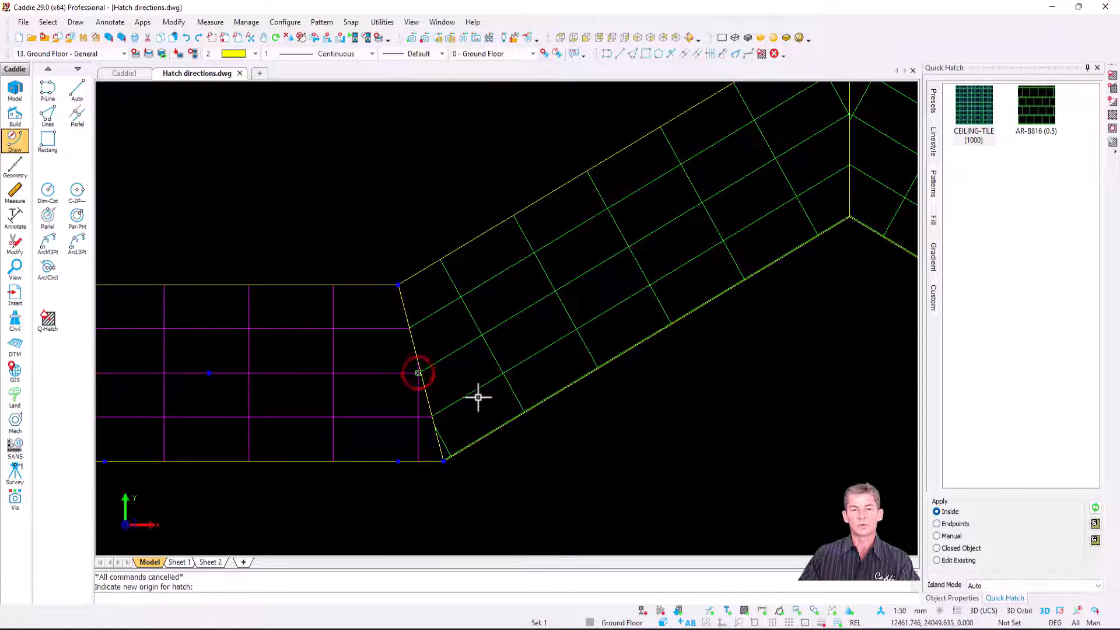
scroll(553, 363, "down", 4)
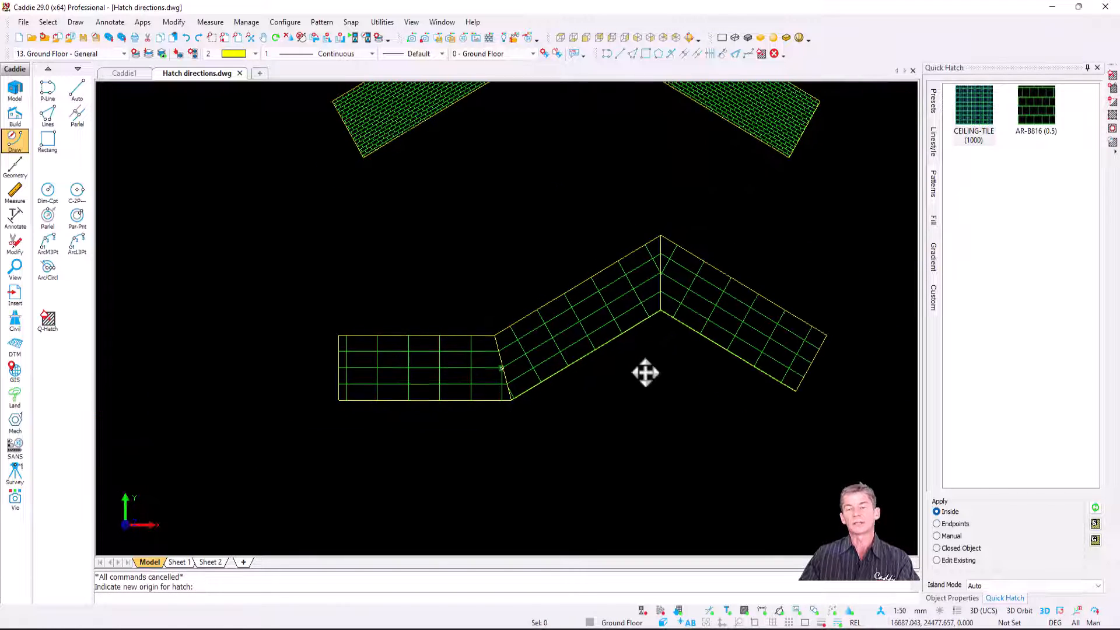
mouse_move(645, 373)
middle_mouse_down()
mouse_move(583, 468)
mouse_move(585, 455)
middle_mouse_up()
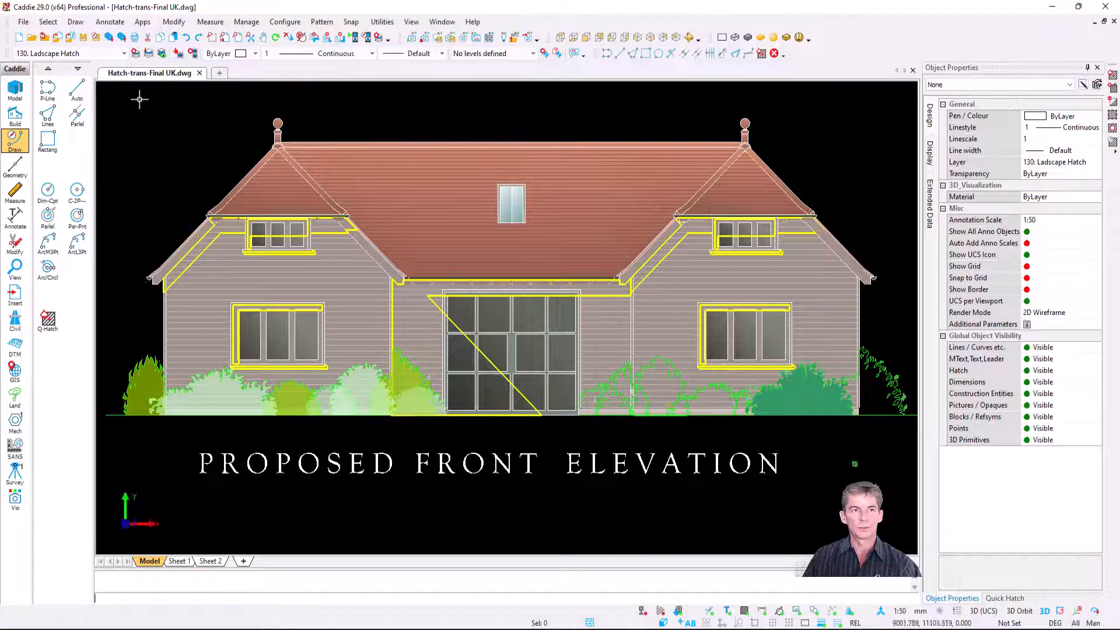
Step: Review the transparency setting of the Shadows layer in the Hatch-trans-Final UK drawing's layer setup
left_click(136, 53)
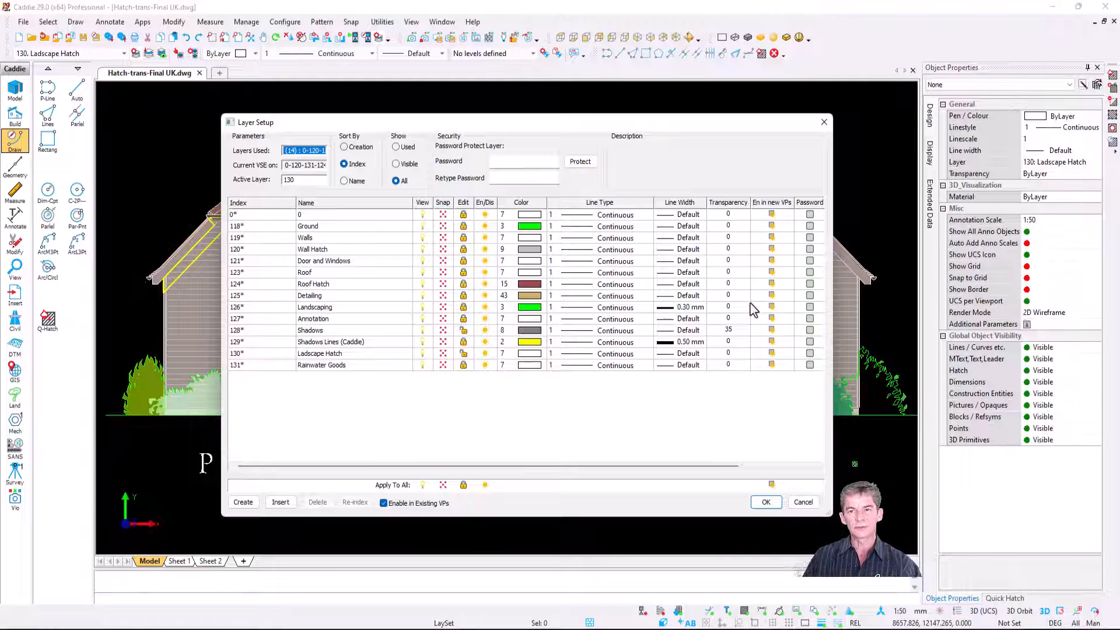
left_click(344, 330)
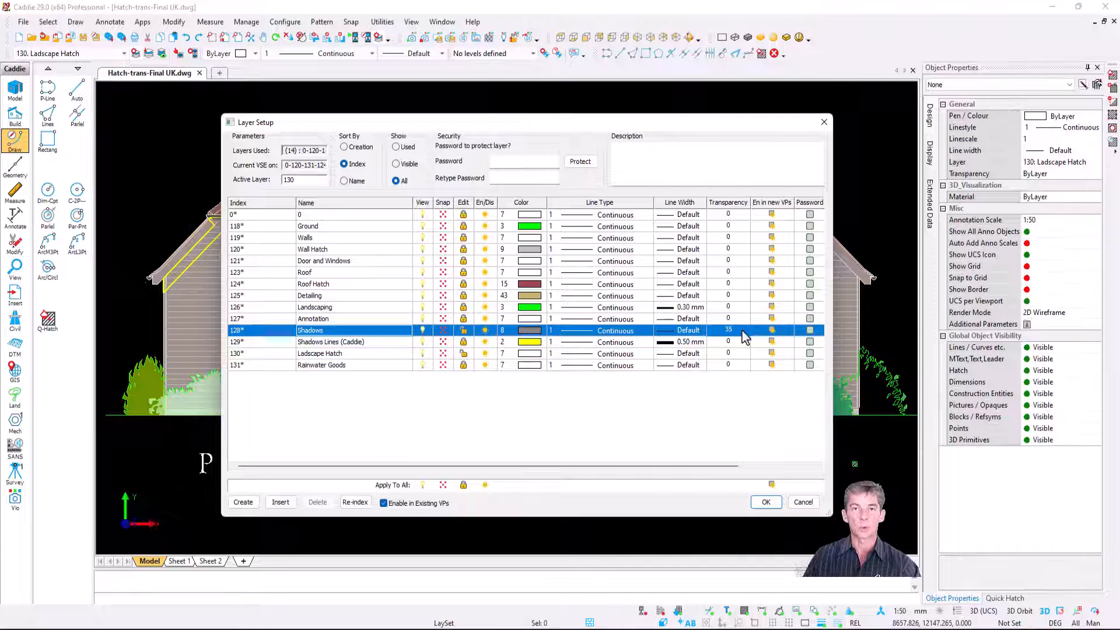
key("Return")
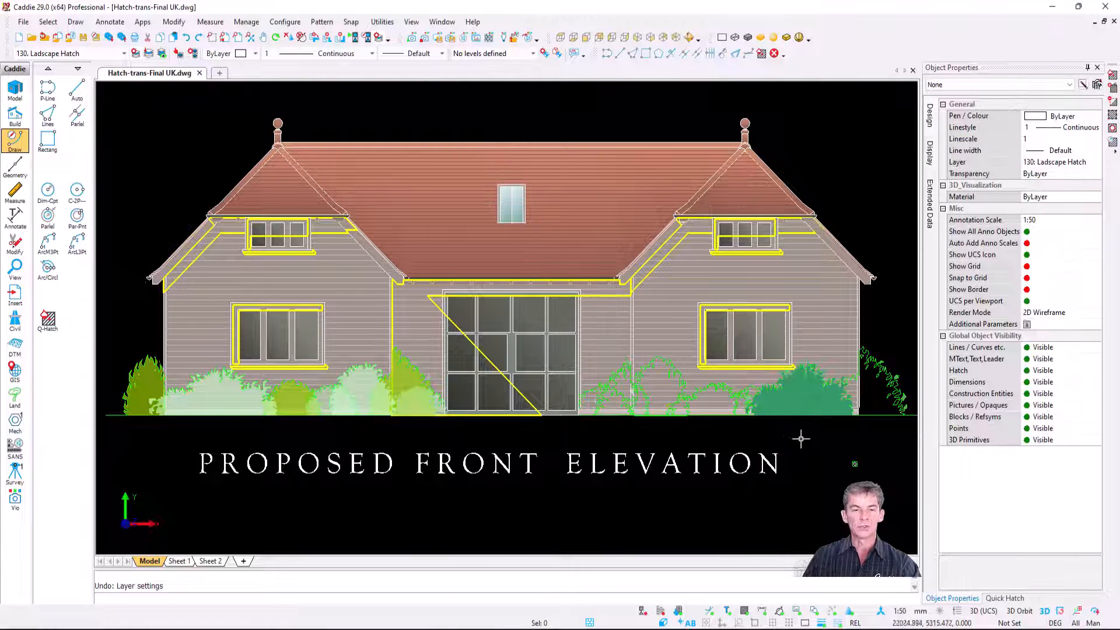
Step: Set the transparency of the solid green bush hatch beneath the right-hand ground-floor window to 50%
scroll(800, 436, "up", 6)
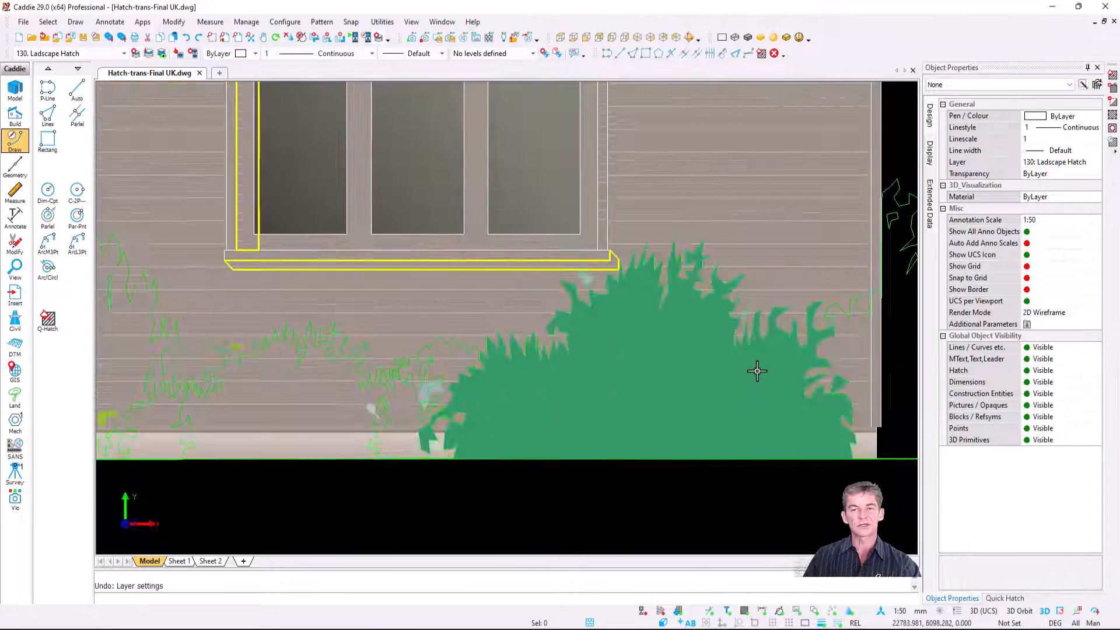
middle_click_drag(693, 367, 664, 355)
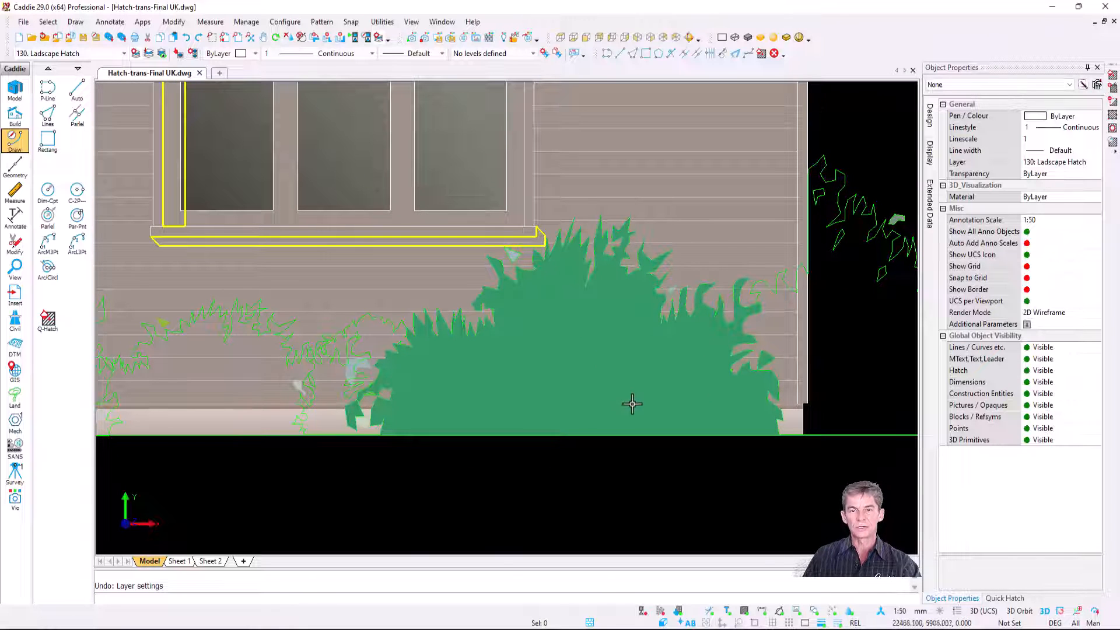
left_click(578, 324)
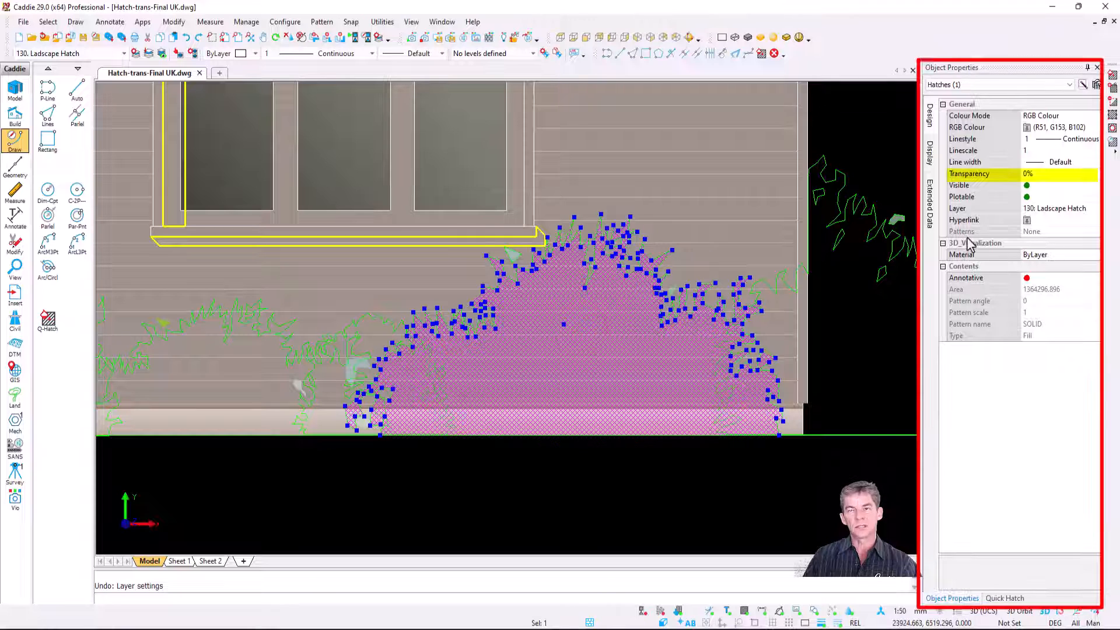
left_click(1052, 185)
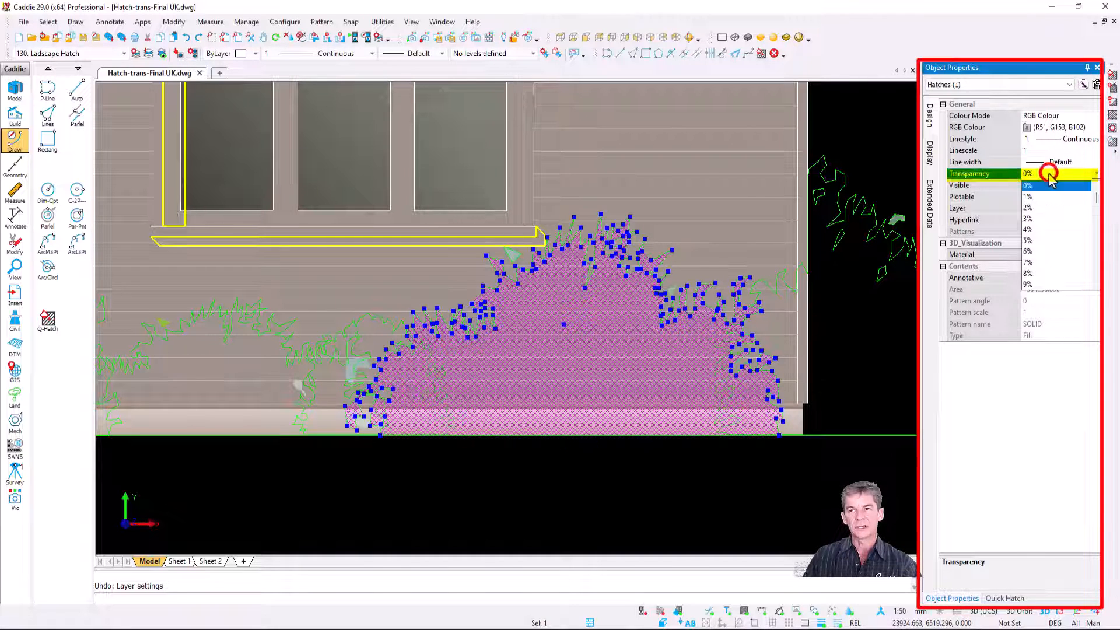
scroll(1054, 214, "down", 5)
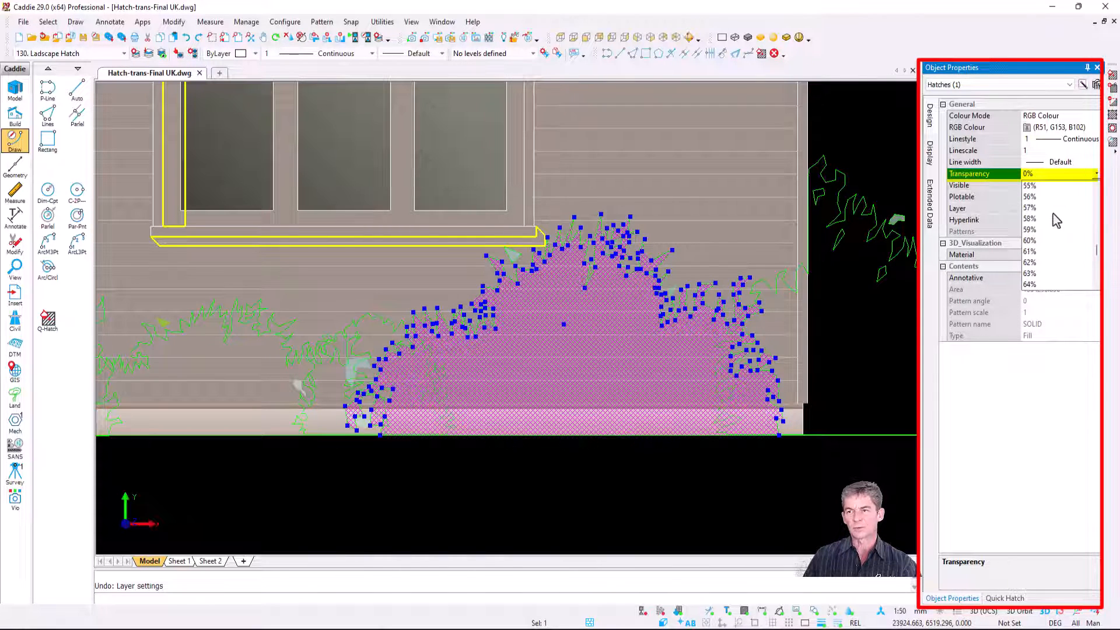
scroll(1053, 215, "up", 2)
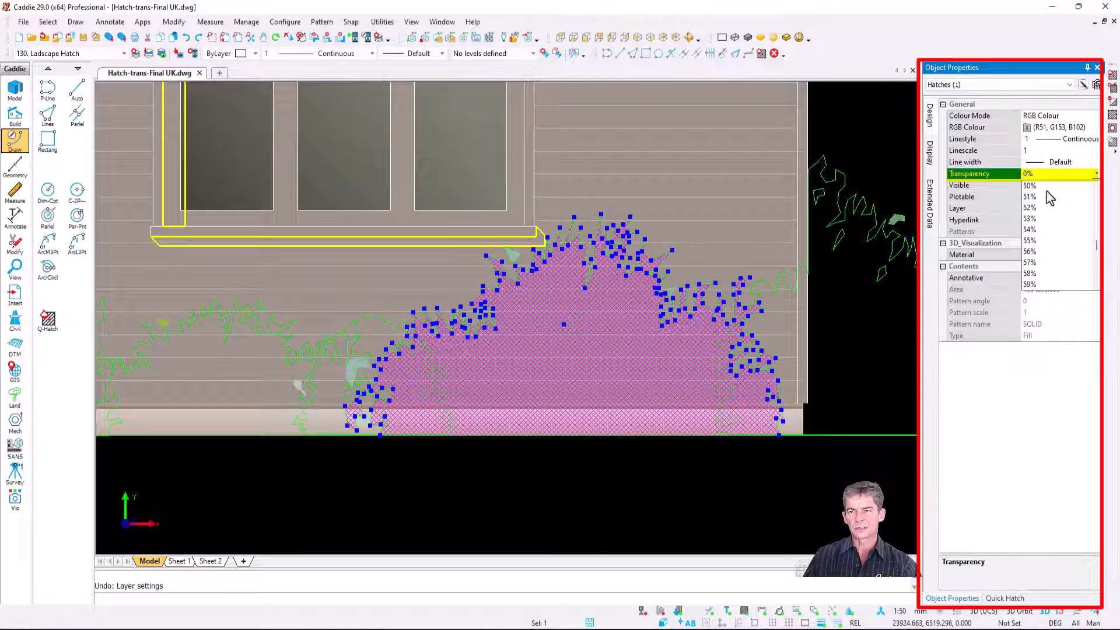
left_click(1046, 187)
left_click(658, 498)
key("Escape")
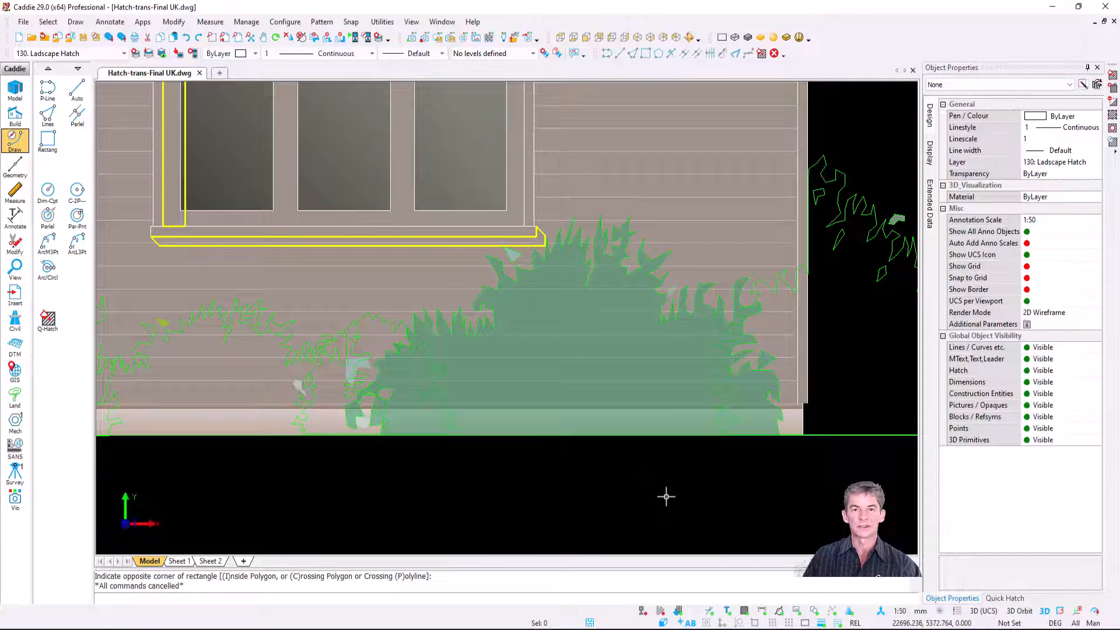
scroll(666, 498, "down", 5)
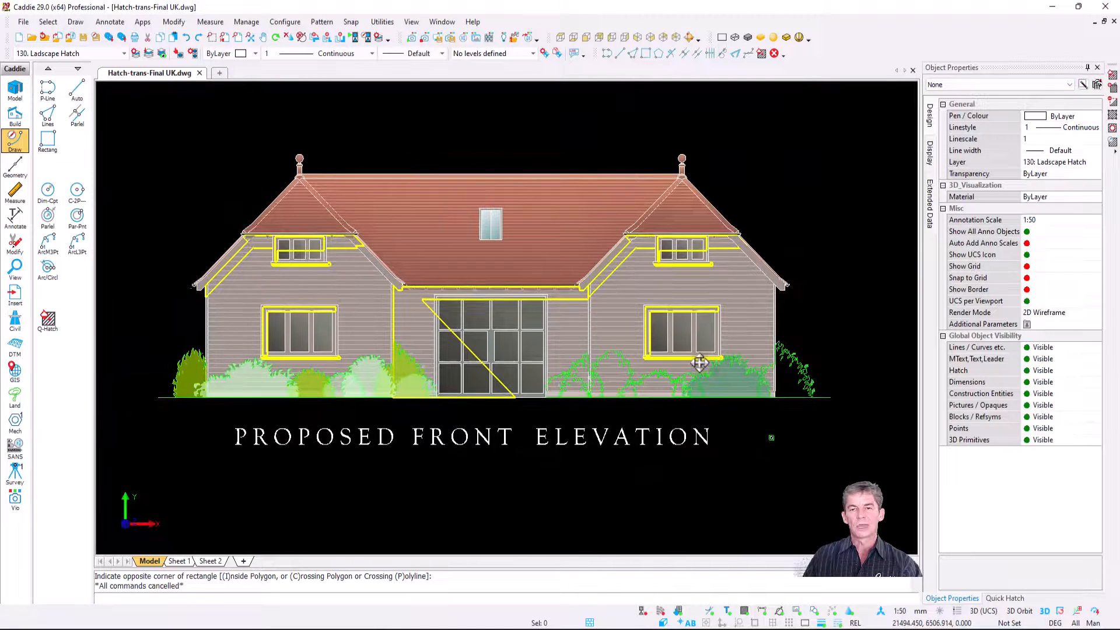
Step: Start a new fill hatch preset in the Quick Hatch presets list
left_click(1005, 598)
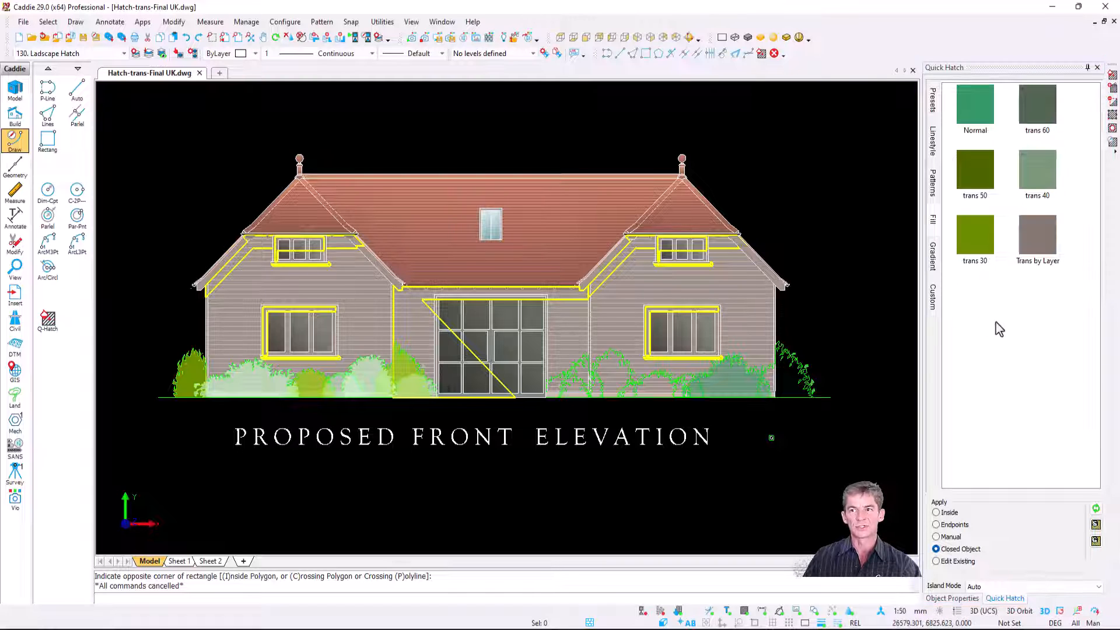
right_click(978, 318)
mouse_move(1014, 328)
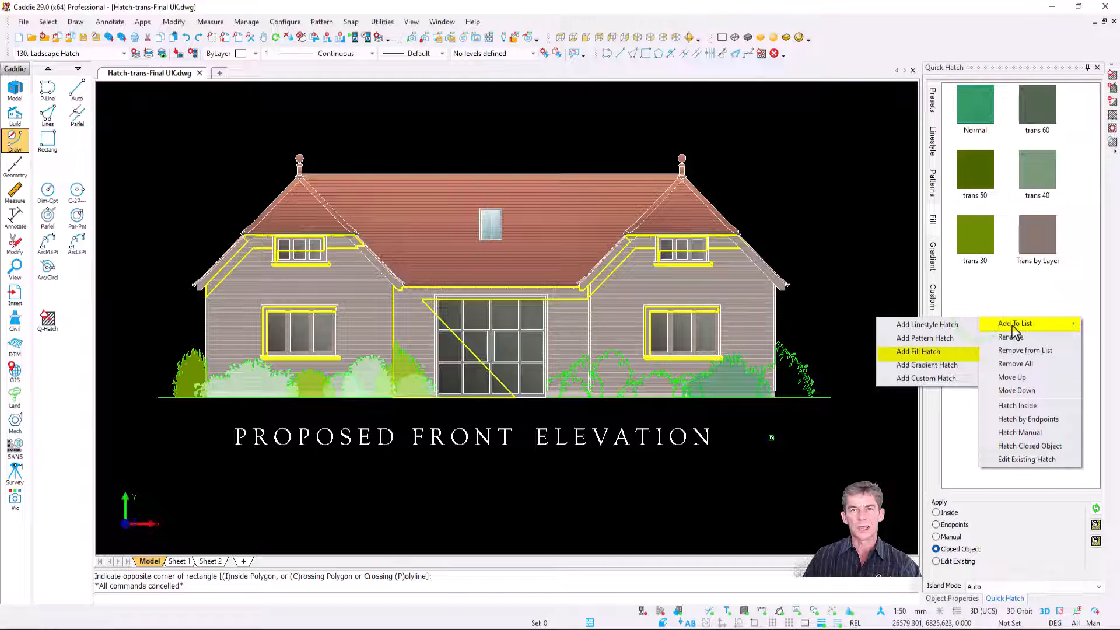
left_click(930, 352)
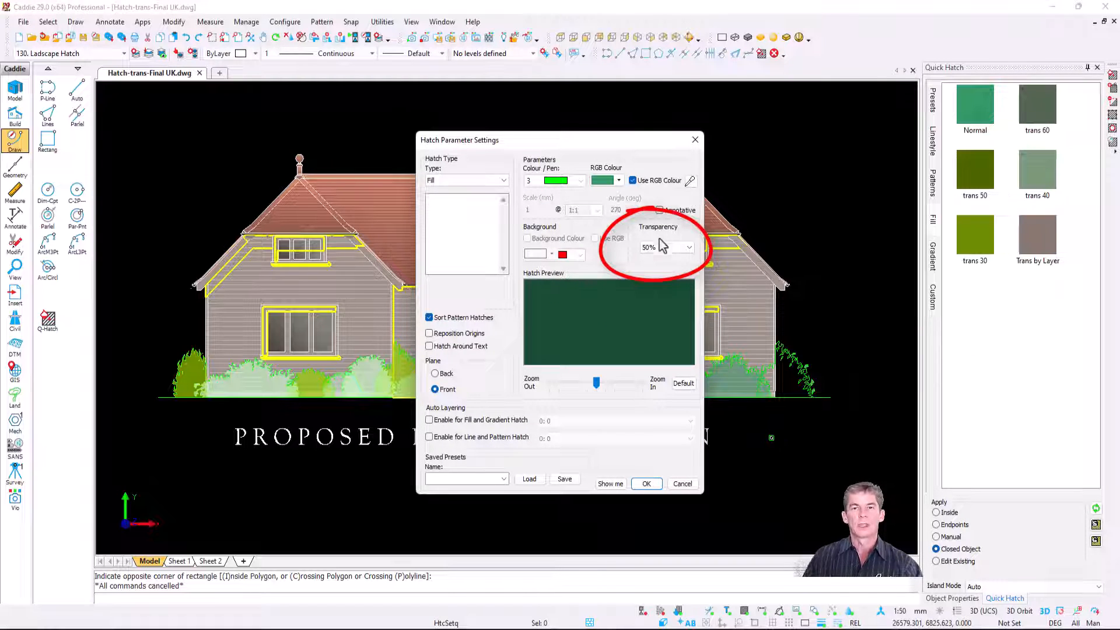
Step: Try ByLayer and Default as the new fill preset's transparency
left_click(688, 247)
left_click_drag(691, 351, 690, 269)
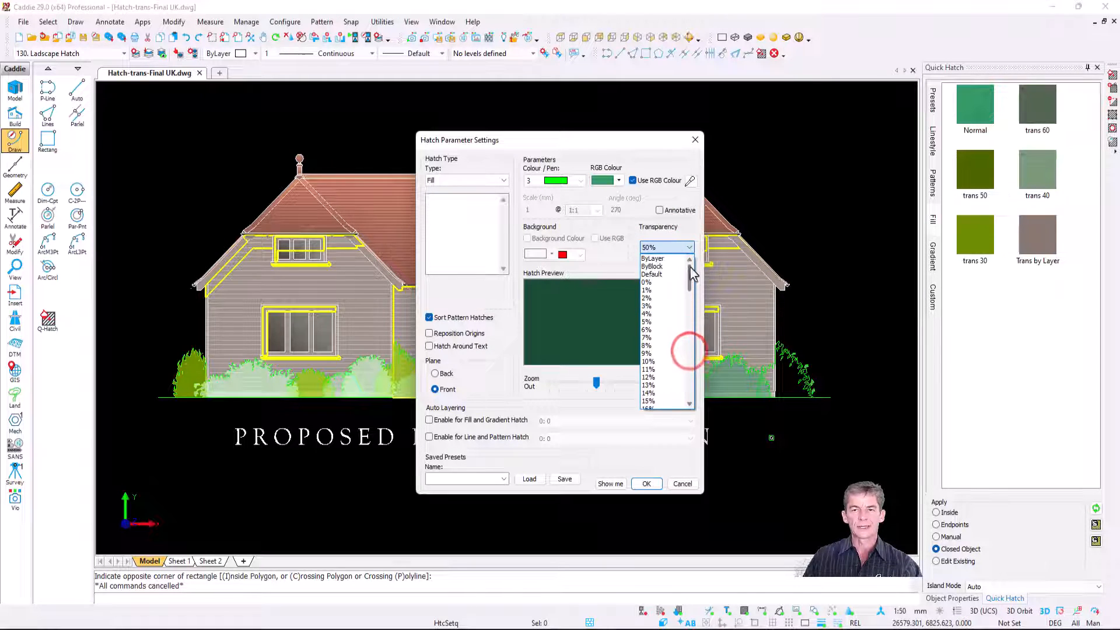
left_click(666, 259)
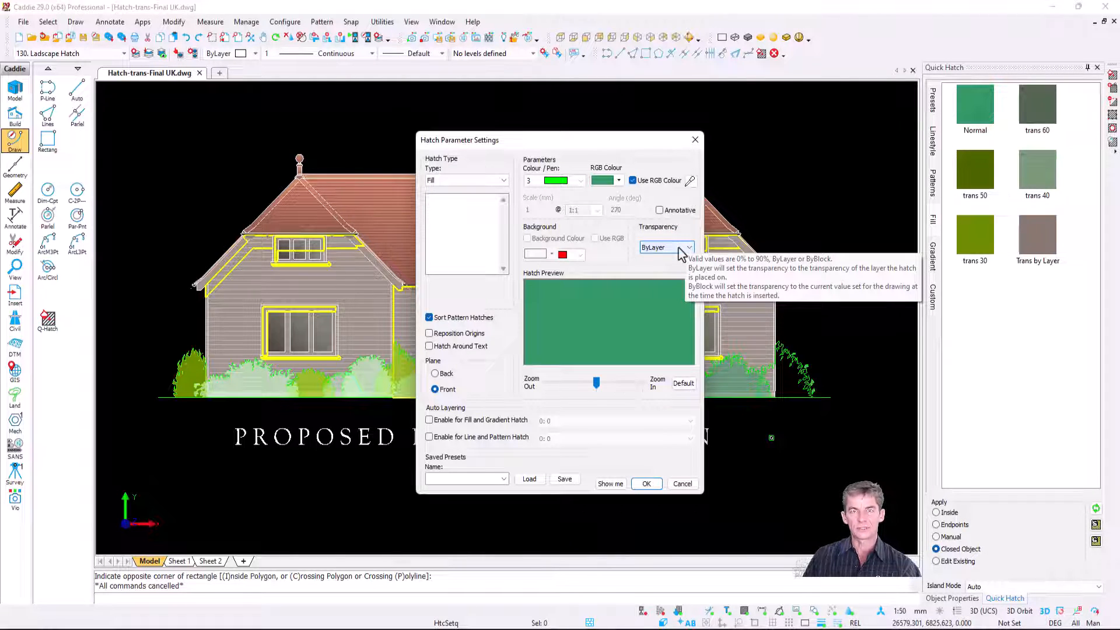
left_click(680, 248)
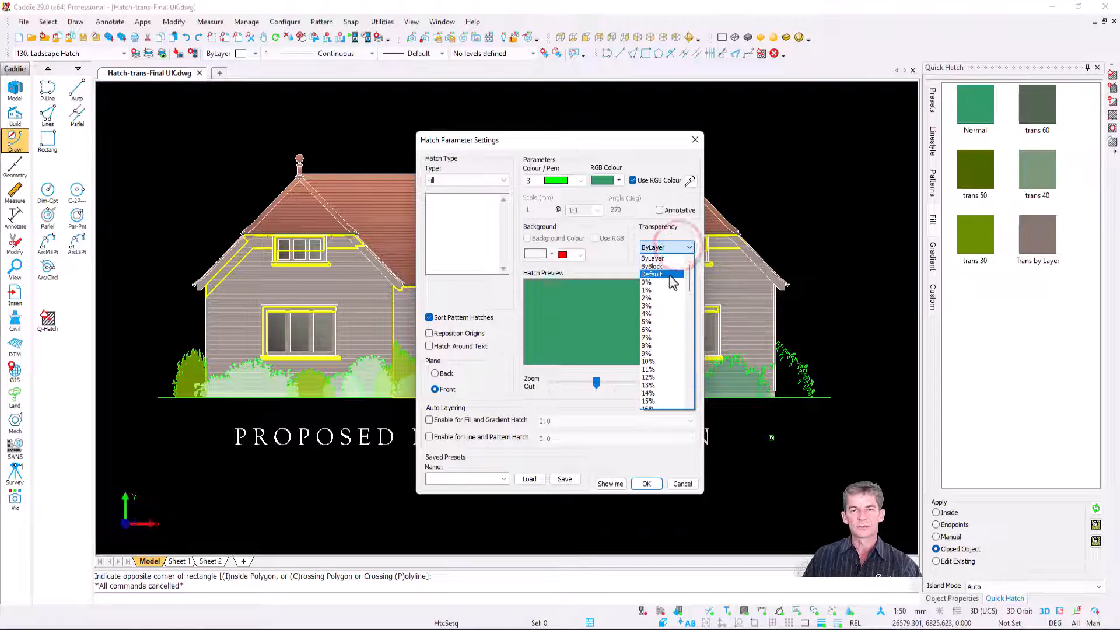
left_click(669, 272)
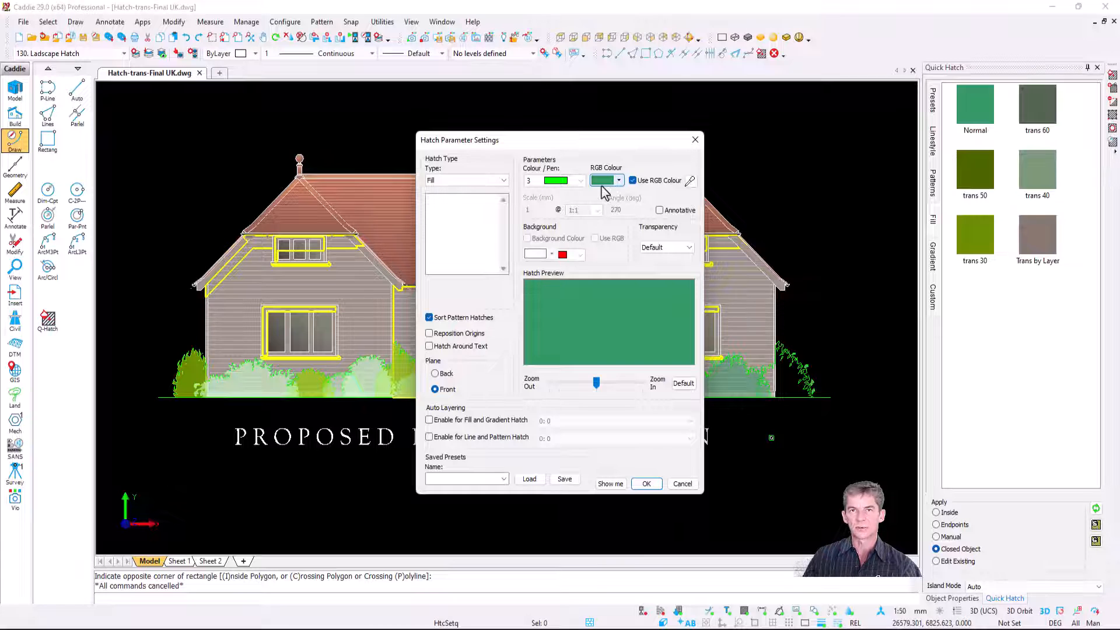
Step: Set the new fill preset's transparency to 50%, keep its green RGB colour and add it to the Quick Hatch presets
left_click(680, 247)
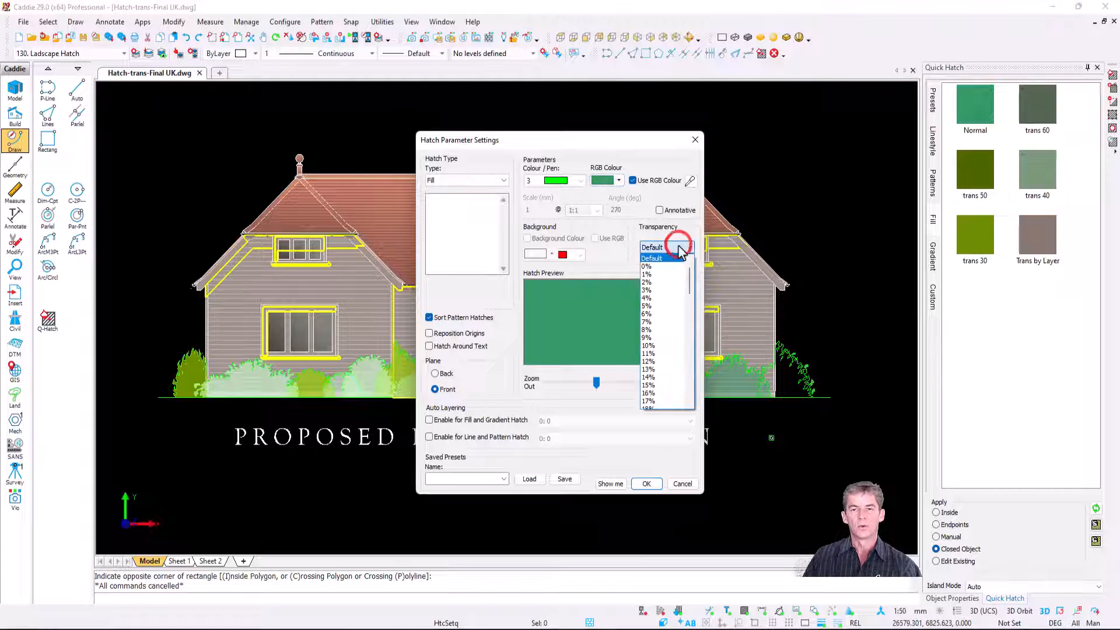
scroll(673, 353, "down", 13)
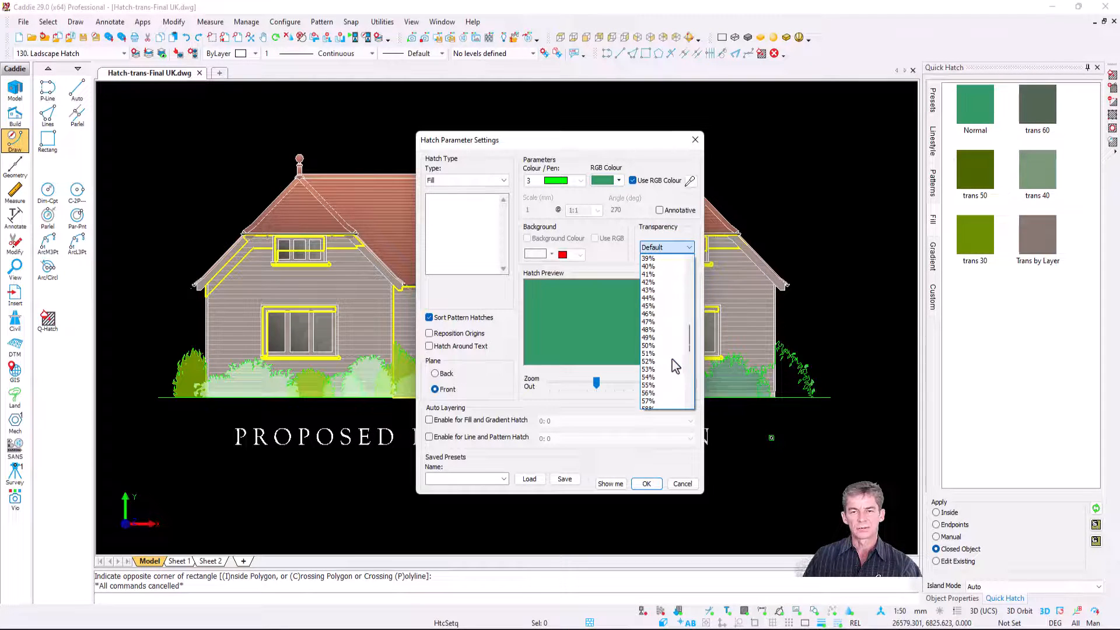
left_click(671, 347)
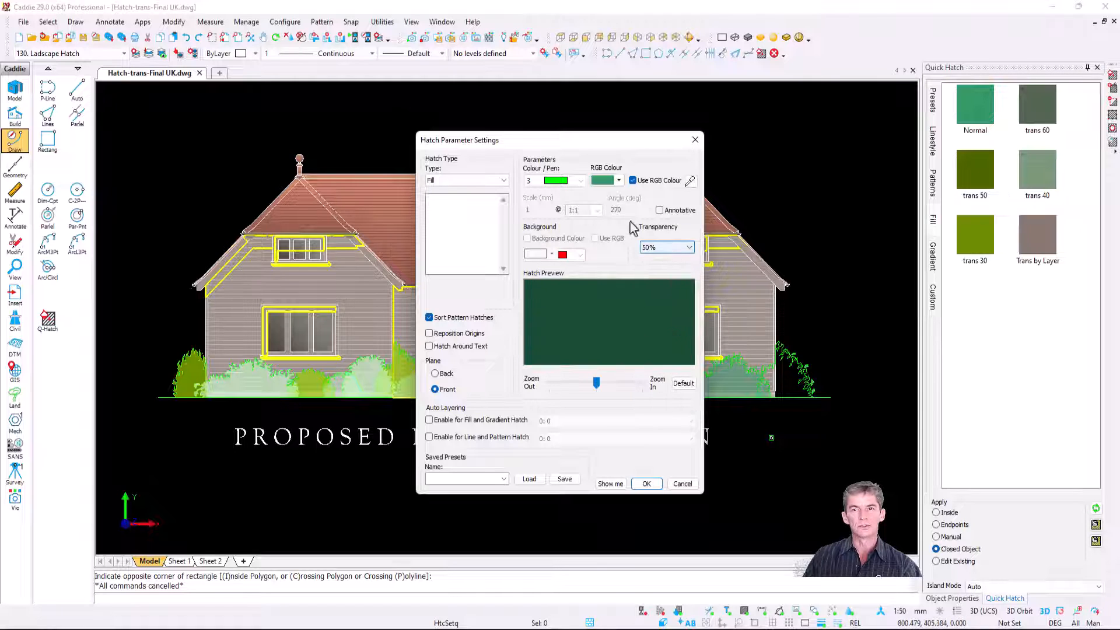
left_click(619, 180)
left_click(629, 237)
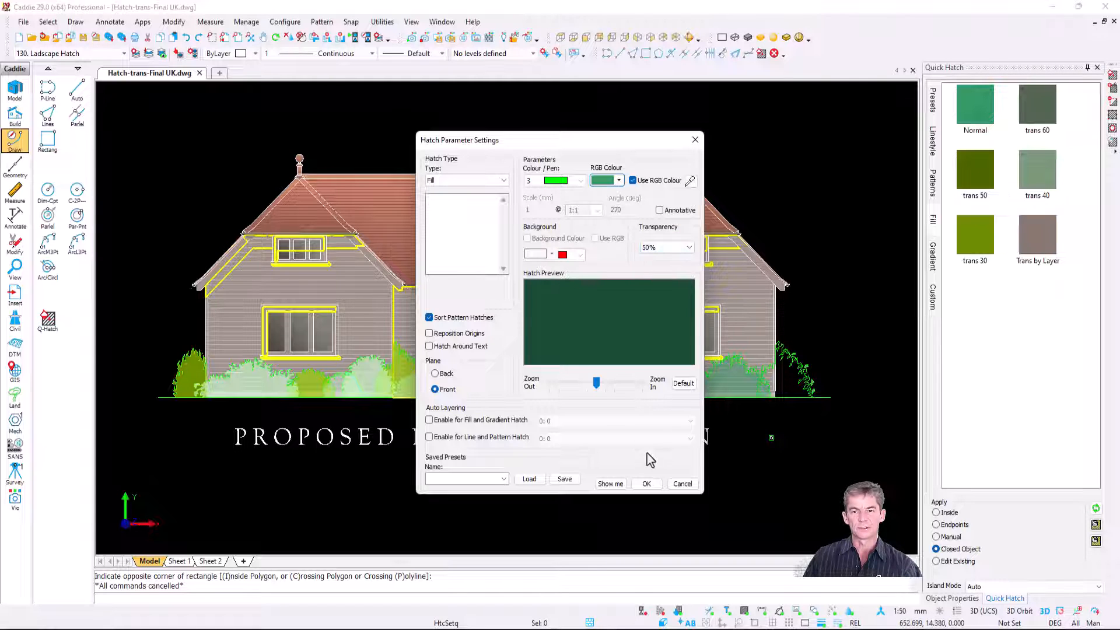
left_click(648, 484)
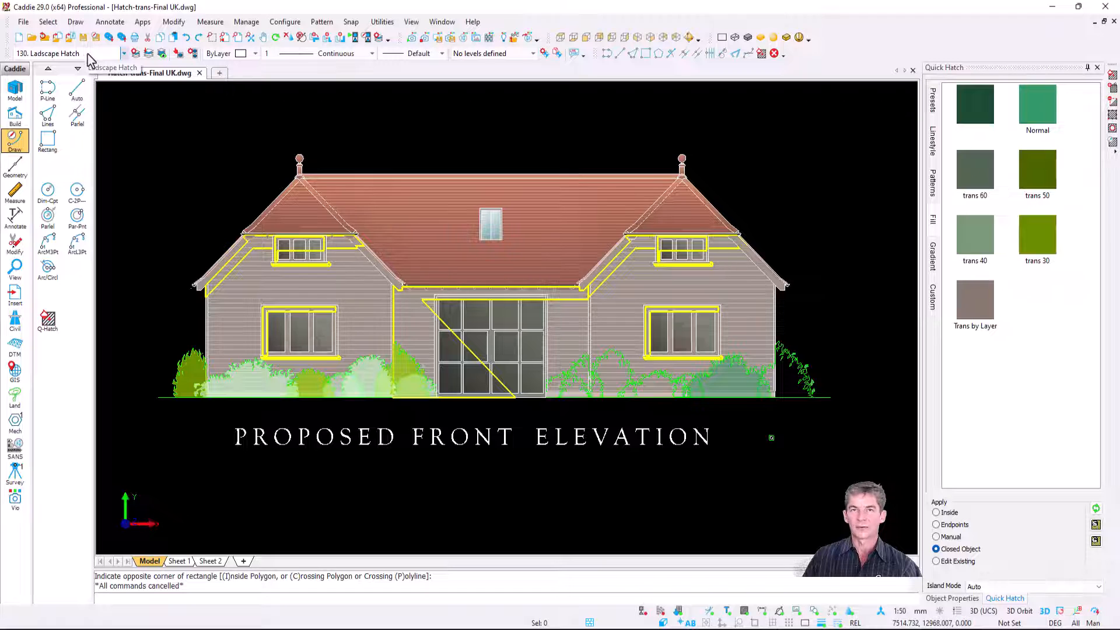
Step: Check the layer setup without changing it, and hatch the tall bush between the door and right-hand ground-floor window with the new unnamed fill preset
left_click(135, 53)
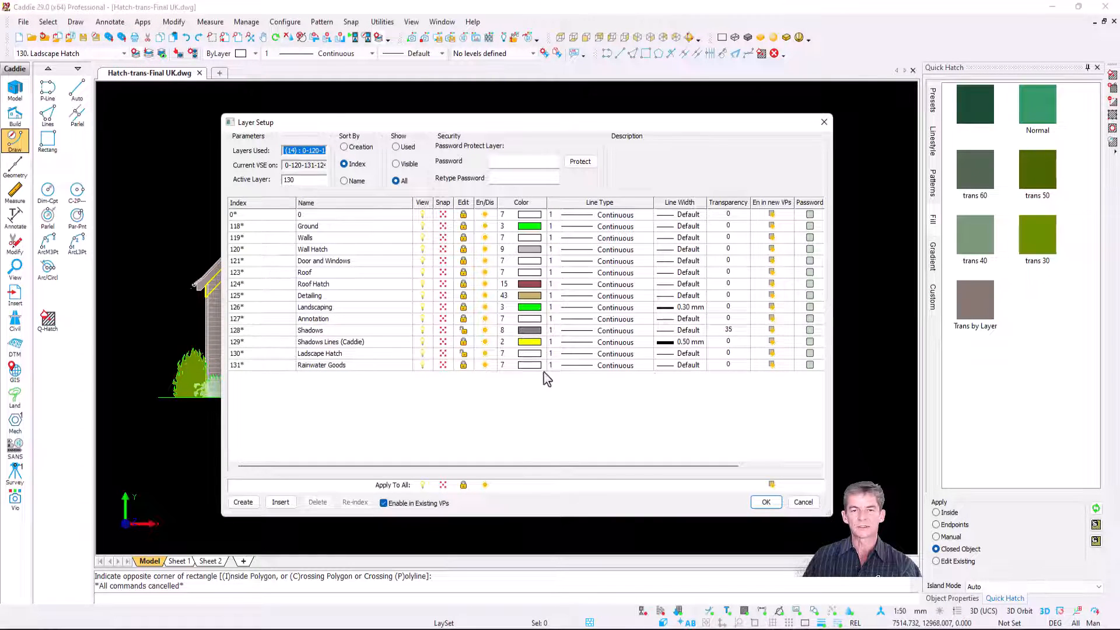
left_click(799, 503)
scroll(624, 399, "up", 5)
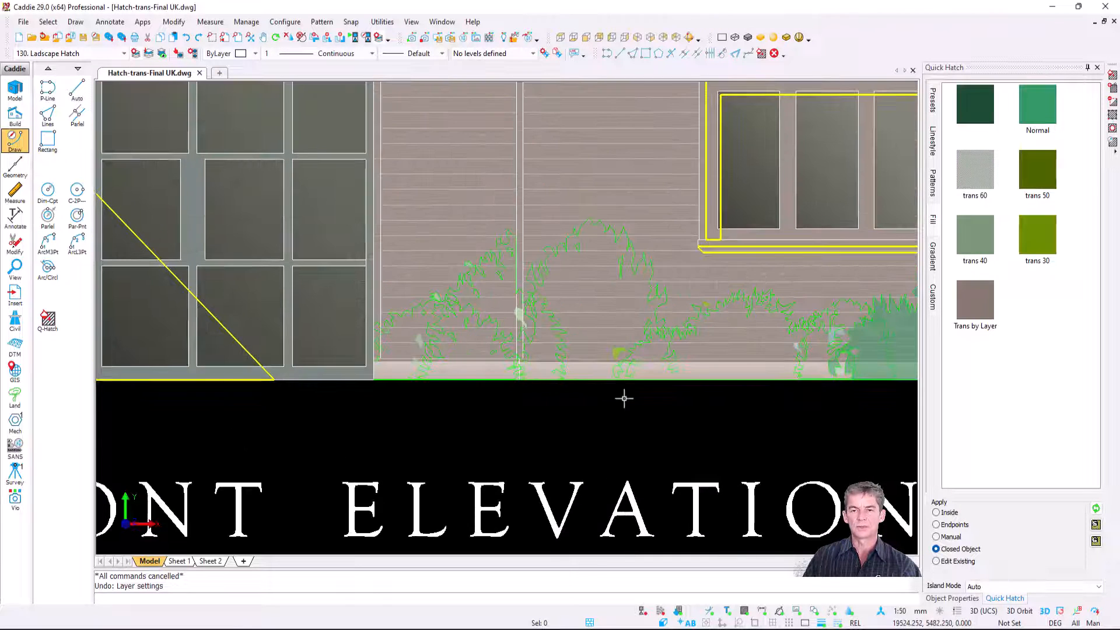
left_click(979, 115)
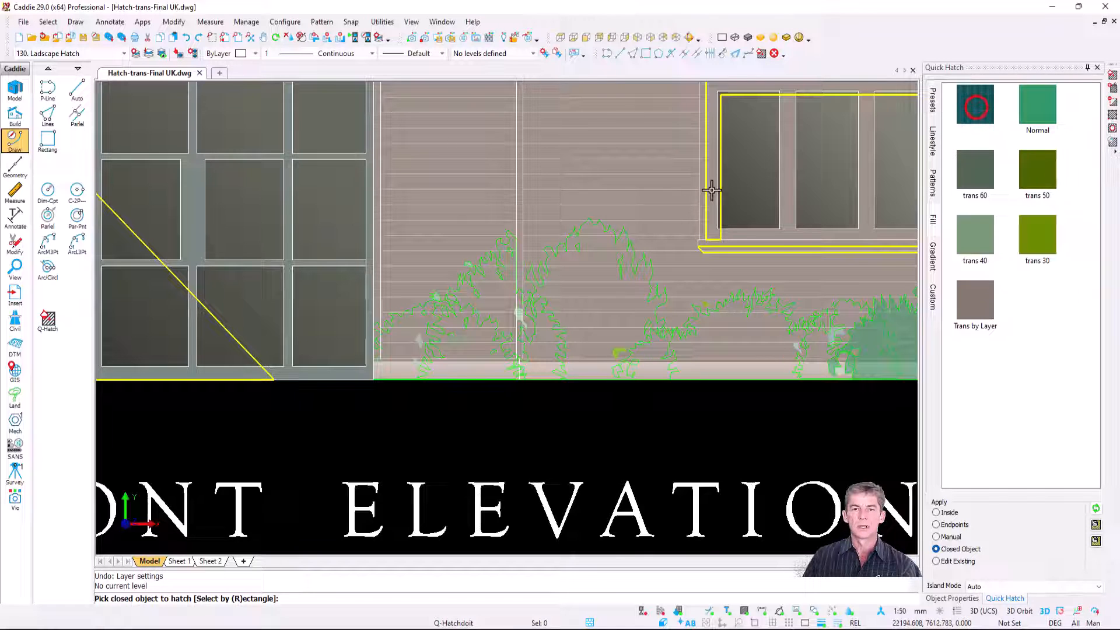
left_click(632, 276)
key("Escape")
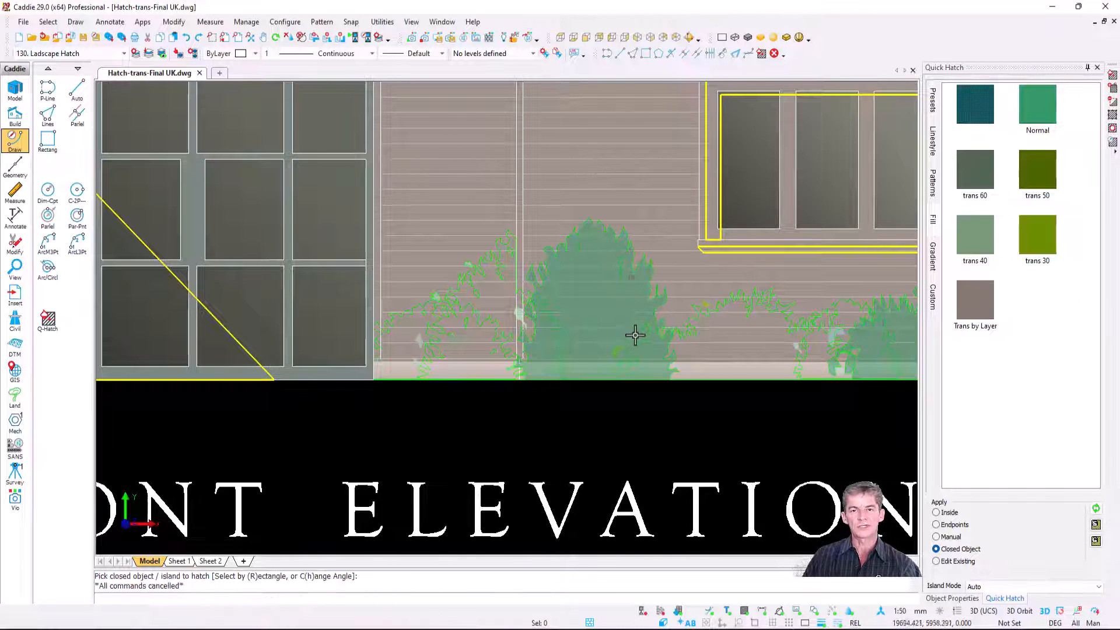
scroll(635, 334, "up", 3)
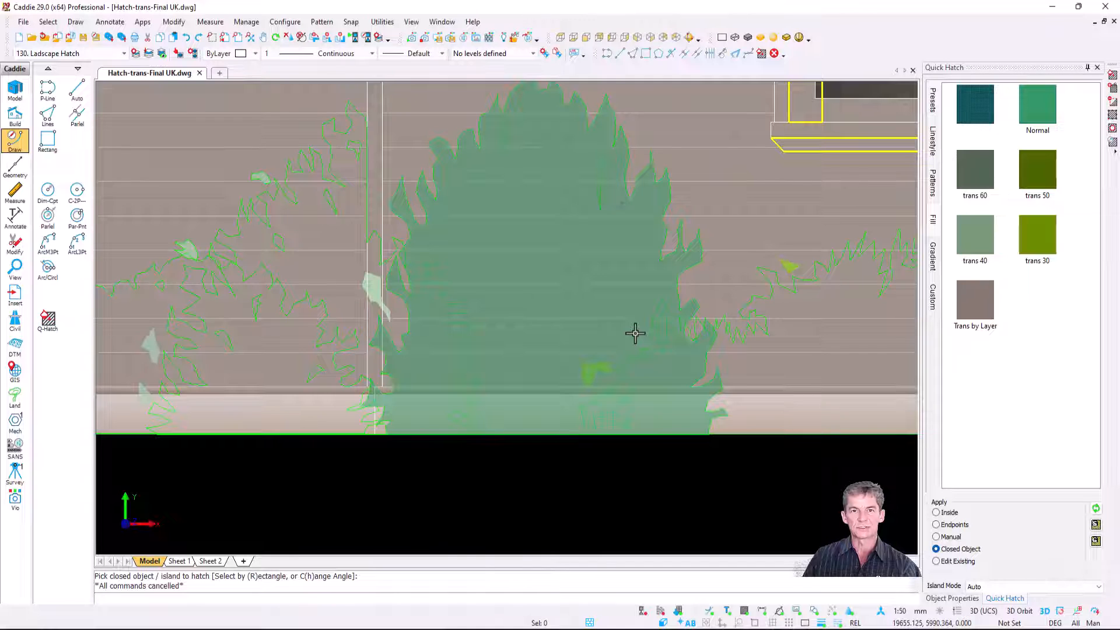
Step: Hatch the low bush under the right-hand ground-floor window and the one beside the door with the trans 40 preset
scroll(635, 334, "down", 4)
left_click(980, 230)
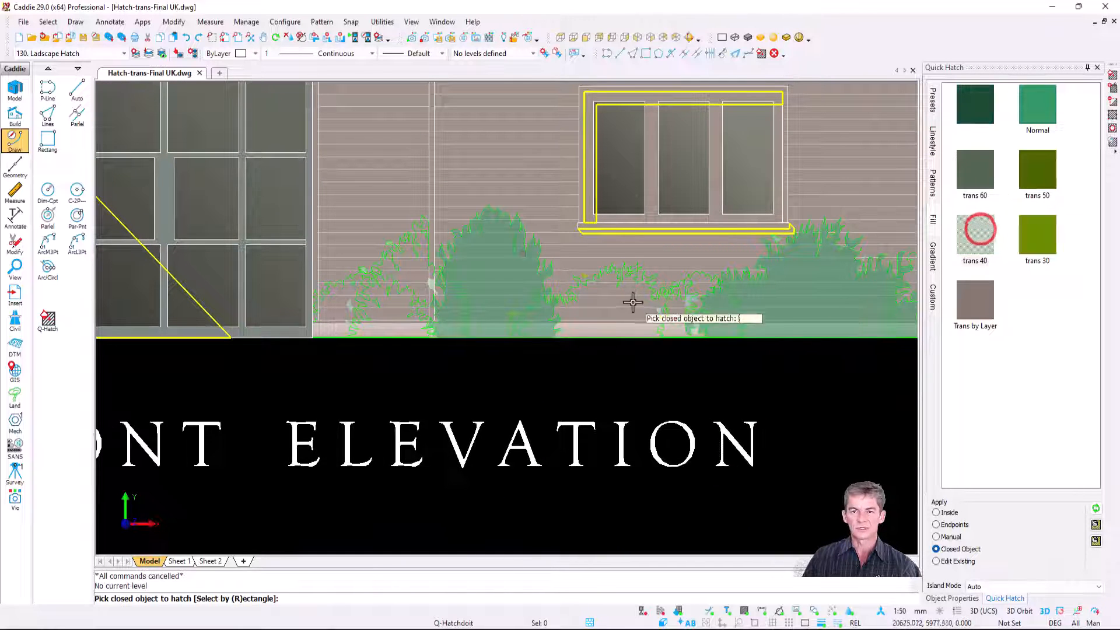
left_click(641, 295)
left_click(398, 298)
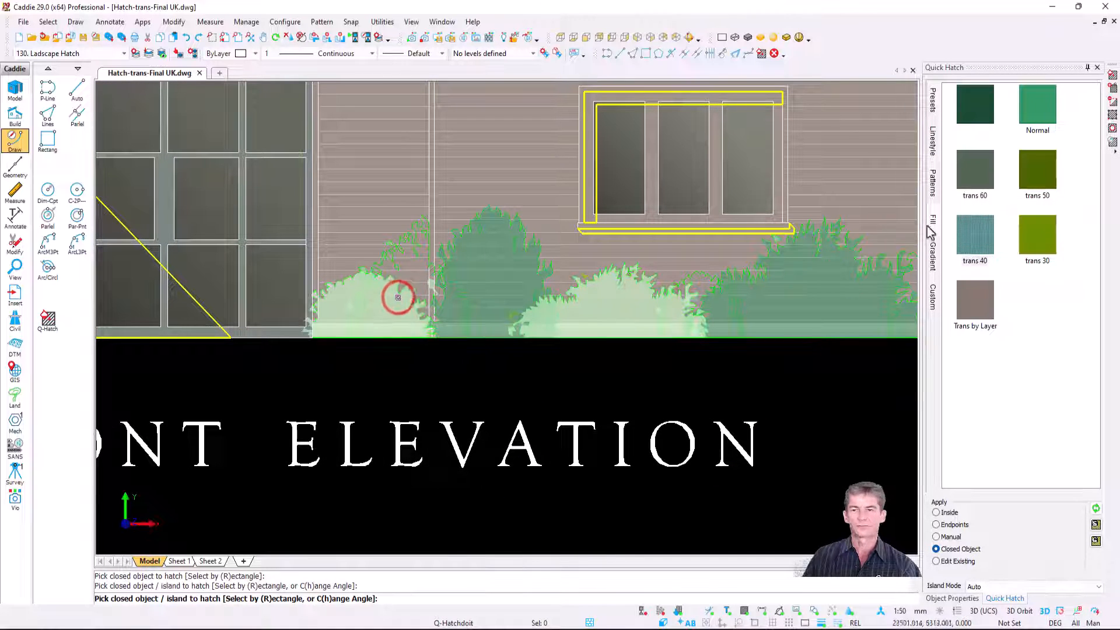
Step: Hatch the bush behind the low one beside the door and the bush at the building's right corner with the trans 50 preset
left_click(1038, 169)
left_click(409, 263)
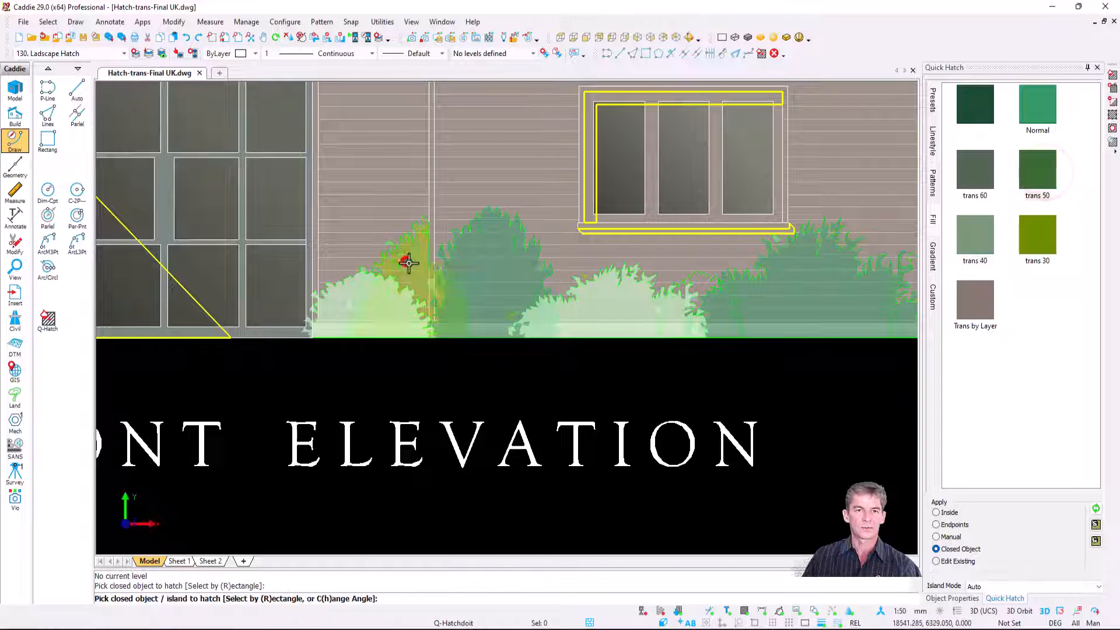
middle_click_drag(696, 237, 393, 220)
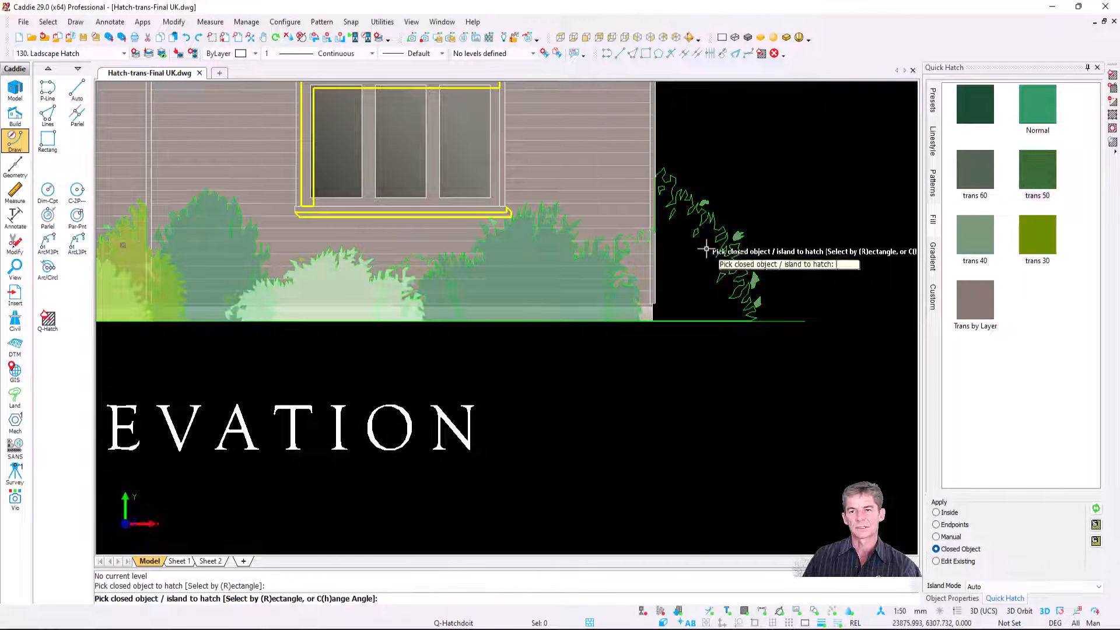
left_click(706, 249)
key("Escape")
scroll(656, 346, "down", 3)
mouse_move(466, 280)
middle_mouse_down()
mouse_move(662, 325)
mouse_move(632, 302)
middle_mouse_up()
scroll(633, 303, "up", 1)
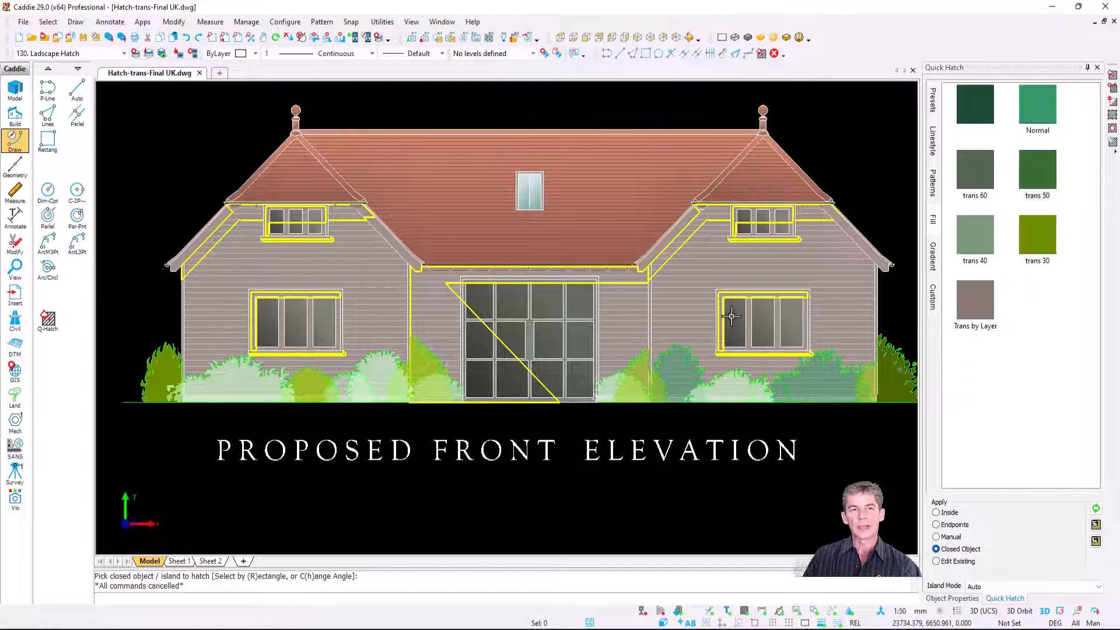
Step: Make 128. Shadows the active layer and hatch the right gable's eaves shadow outline with the Trans by Layer preset
left_click(123, 53)
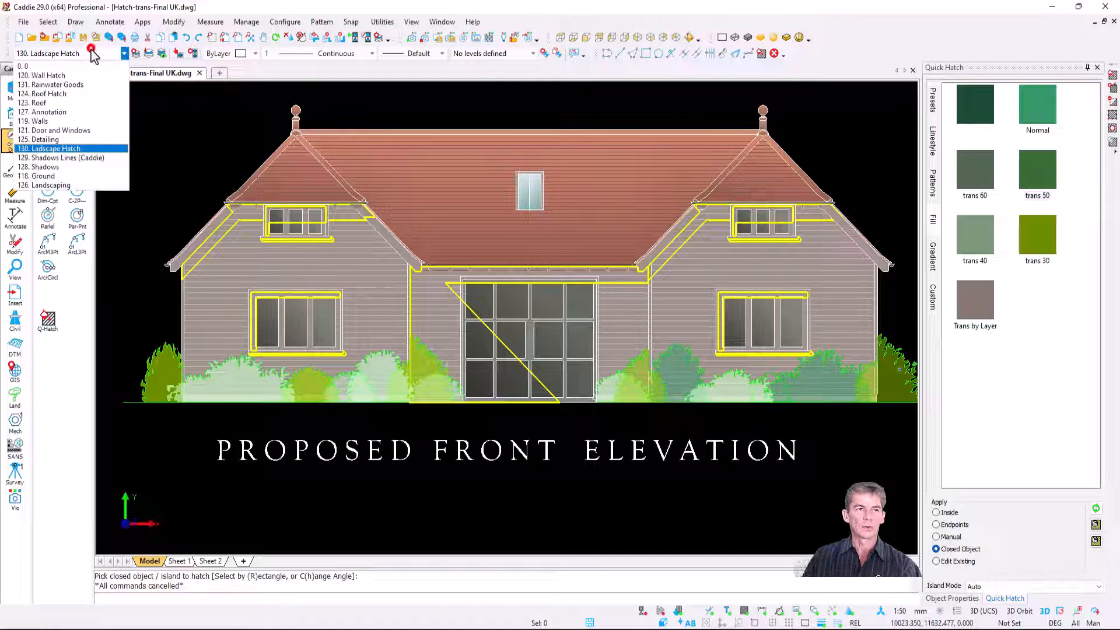
left_click(87, 167)
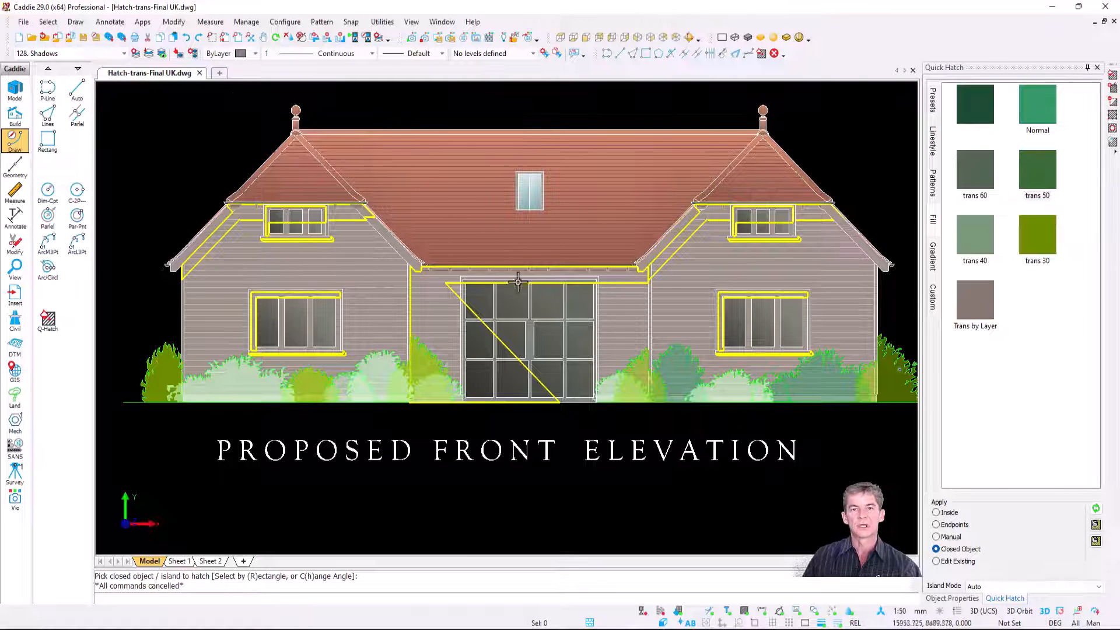
scroll(561, 301, "up", 1)
left_click(983, 309)
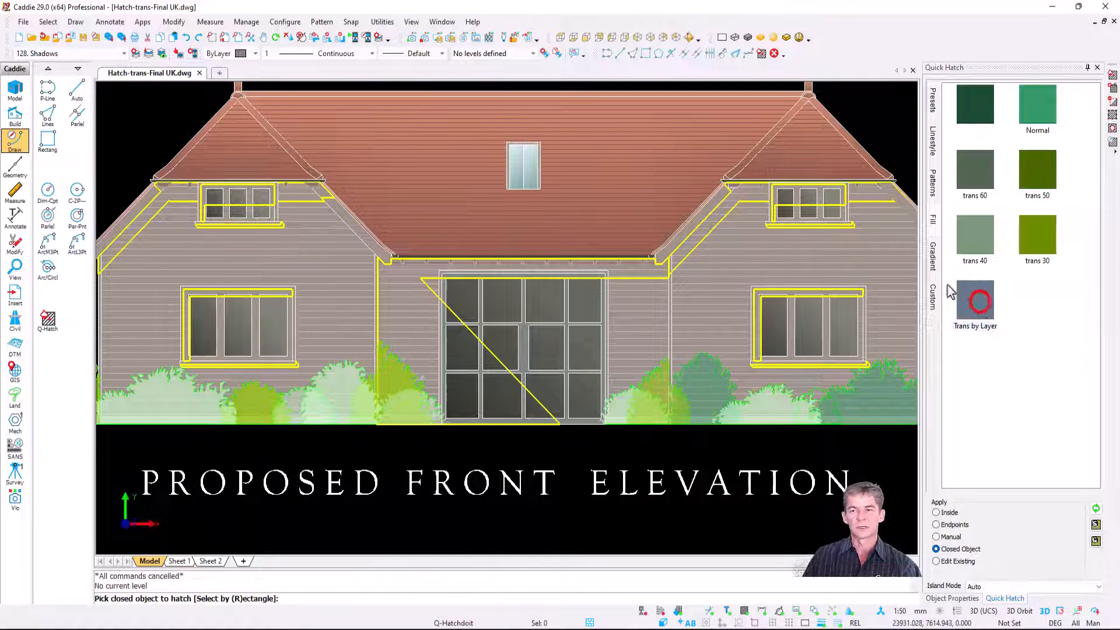
scroll(872, 210, "up", 2)
left_click(598, 193)
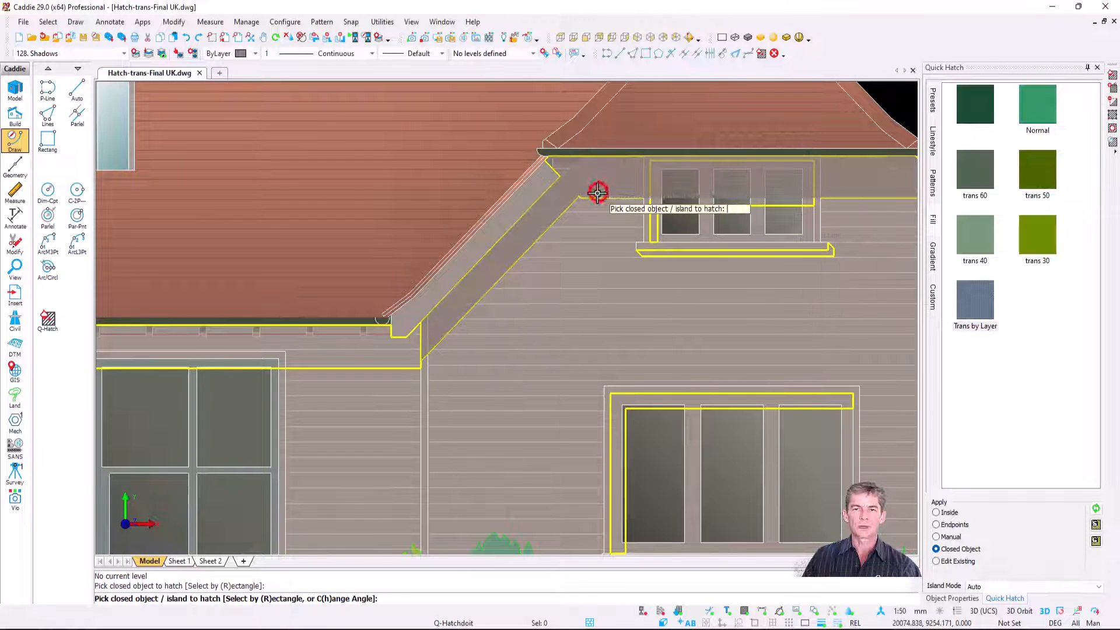
Step: Hatch the shadow outlines of the right gable's upper and ground-floor windows with the Trans by Layer preset
left_click(697, 254)
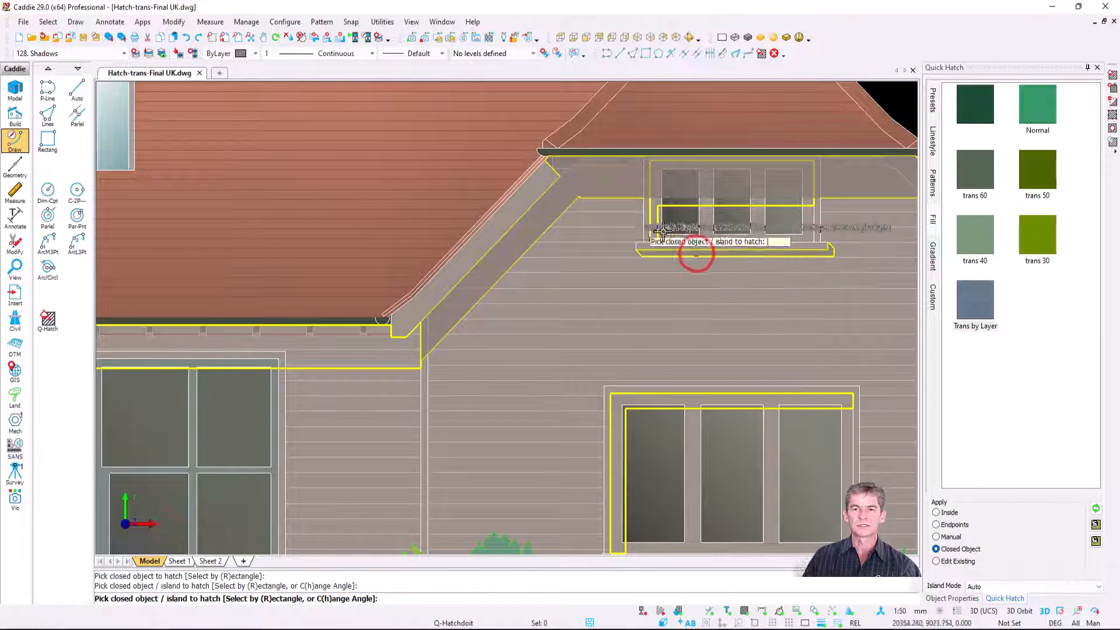
scroll(695, 243, "up", 2)
left_click(684, 239)
scroll(680, 241, "down", 1)
scroll(677, 242, "down", 3)
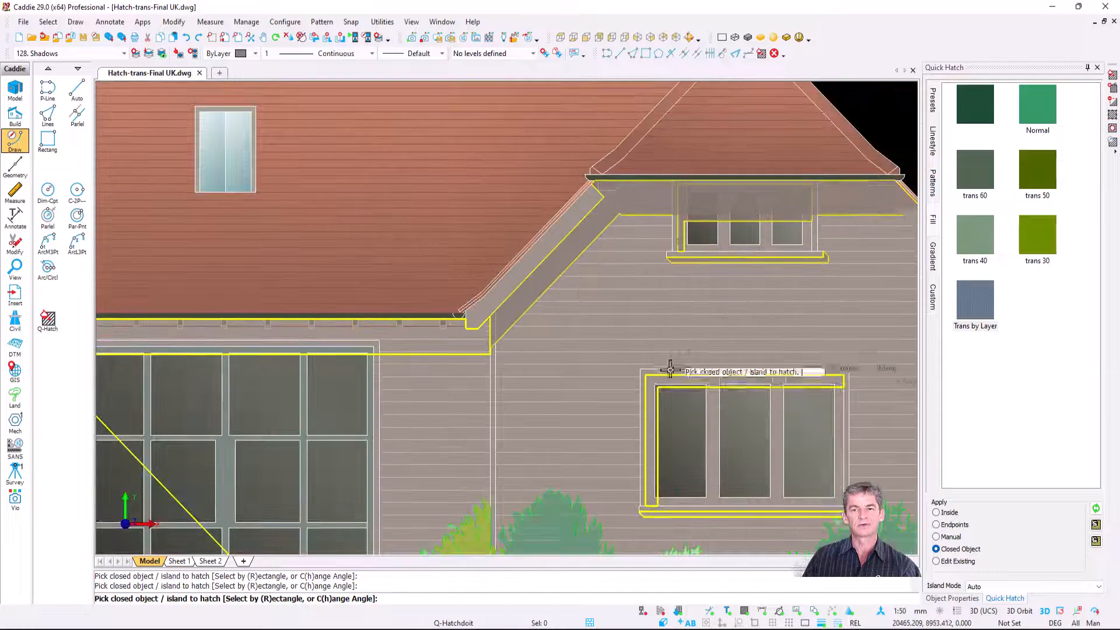
left_click(666, 381)
scroll(666, 381, "up", 3)
Step: Hatch the entrance section's large shadow outline and the left ground-floor window's sill and frame shadows
scroll(571, 349, "down", 3)
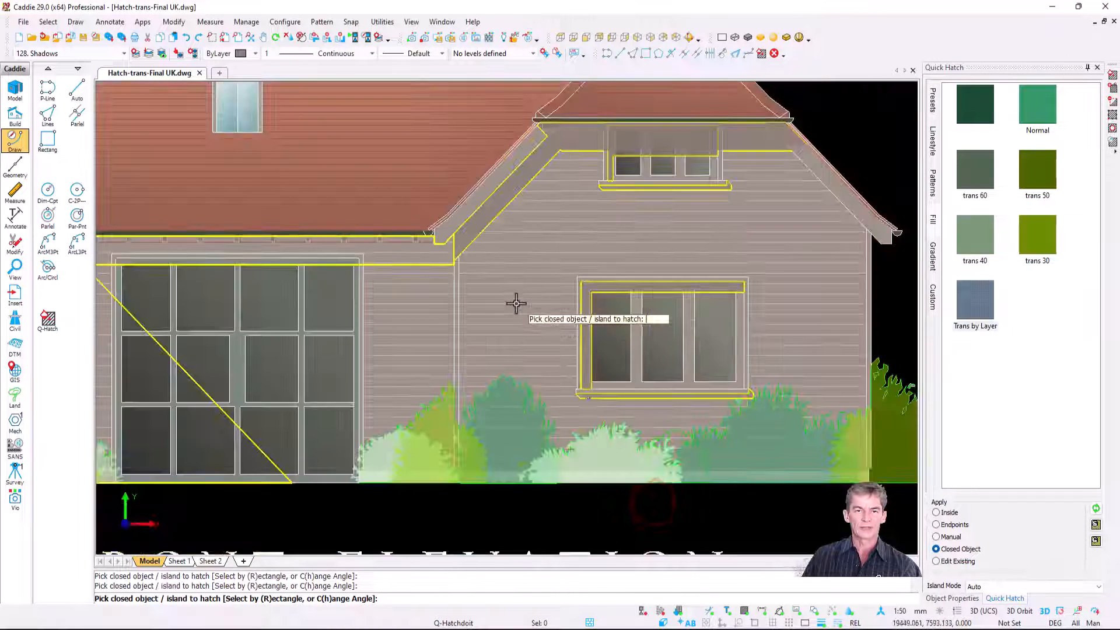
left_click(403, 269)
mouse_move(436, 314)
middle_mouse_down()
mouse_move(558, 268)
mouse_move(777, 237)
mouse_move(858, 273)
middle_mouse_up()
scroll(277, 345, "up", 3)
scroll(277, 345, "up", 2)
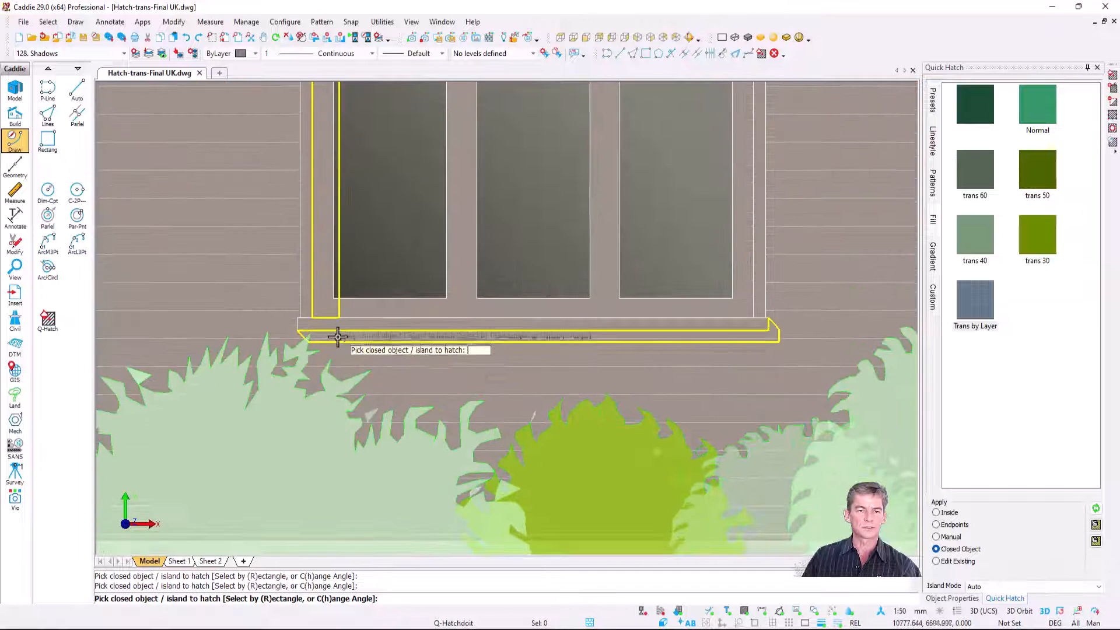
left_click(335, 331)
left_click(318, 295)
Step: Hatch the left gable's eaves shadow outline and its upper window's sill shadow
scroll(410, 298, "down", 3)
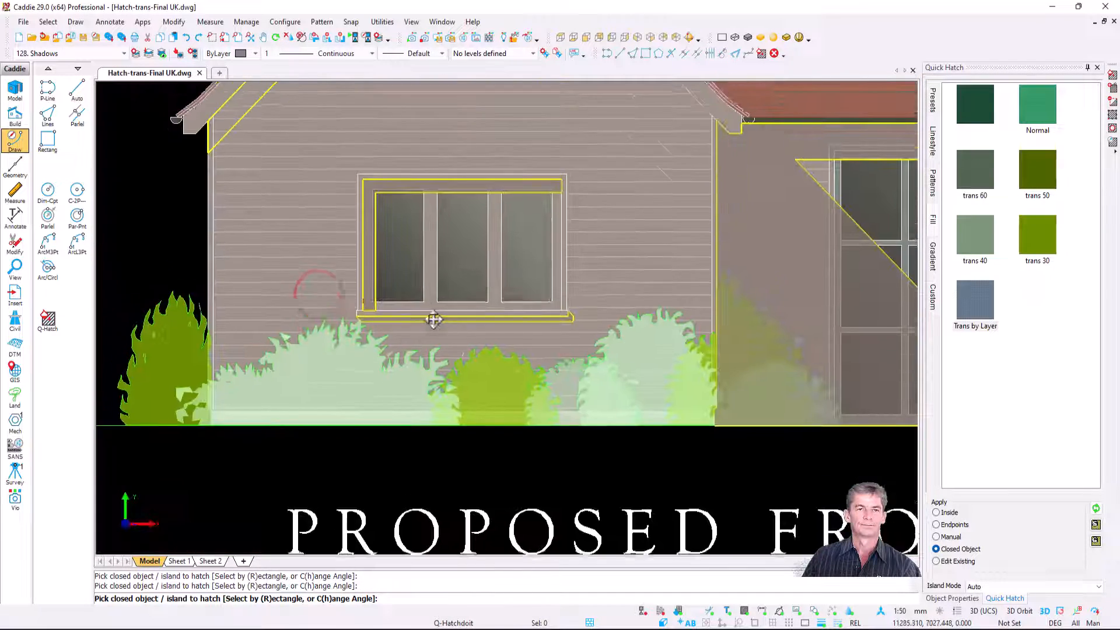
middle_click_drag(430, 320, 431, 495)
left_click(315, 215)
scroll(333, 217, "up", 4)
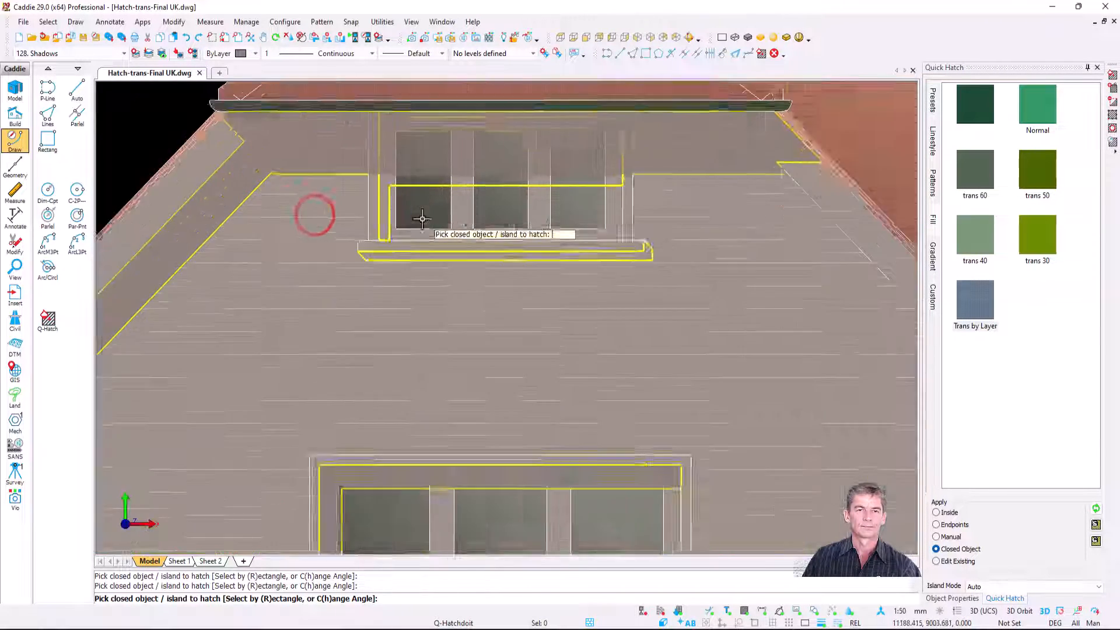
left_click(414, 290)
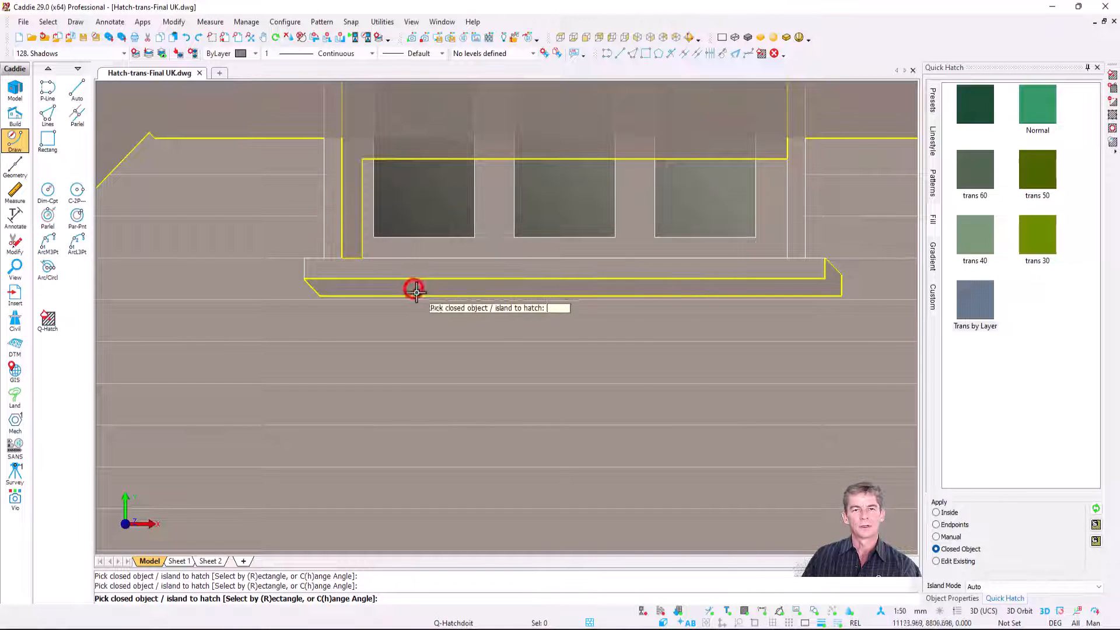
Step: Apply the layer state End to the drawing
scroll(475, 302, "down", 5)
middle_click_drag(483, 308, 369, 288)
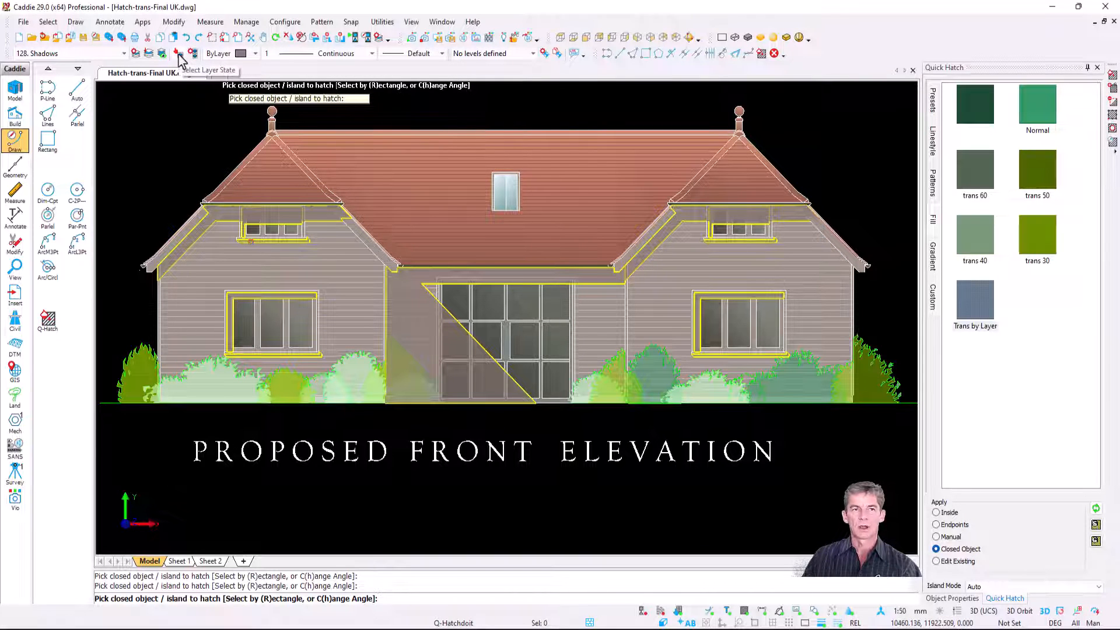
key("Escape")
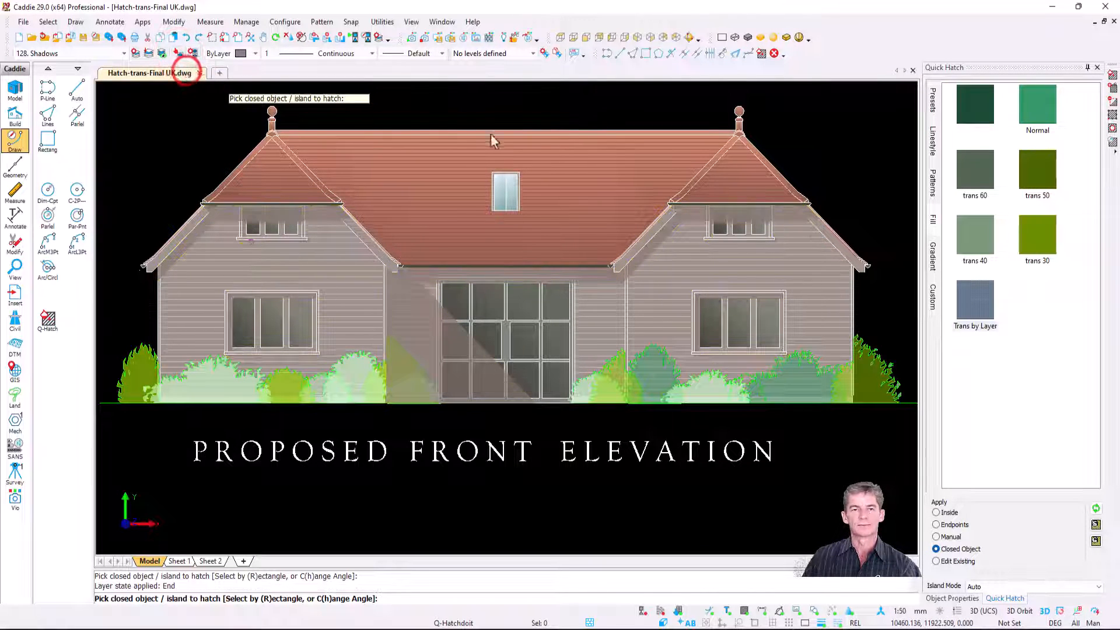